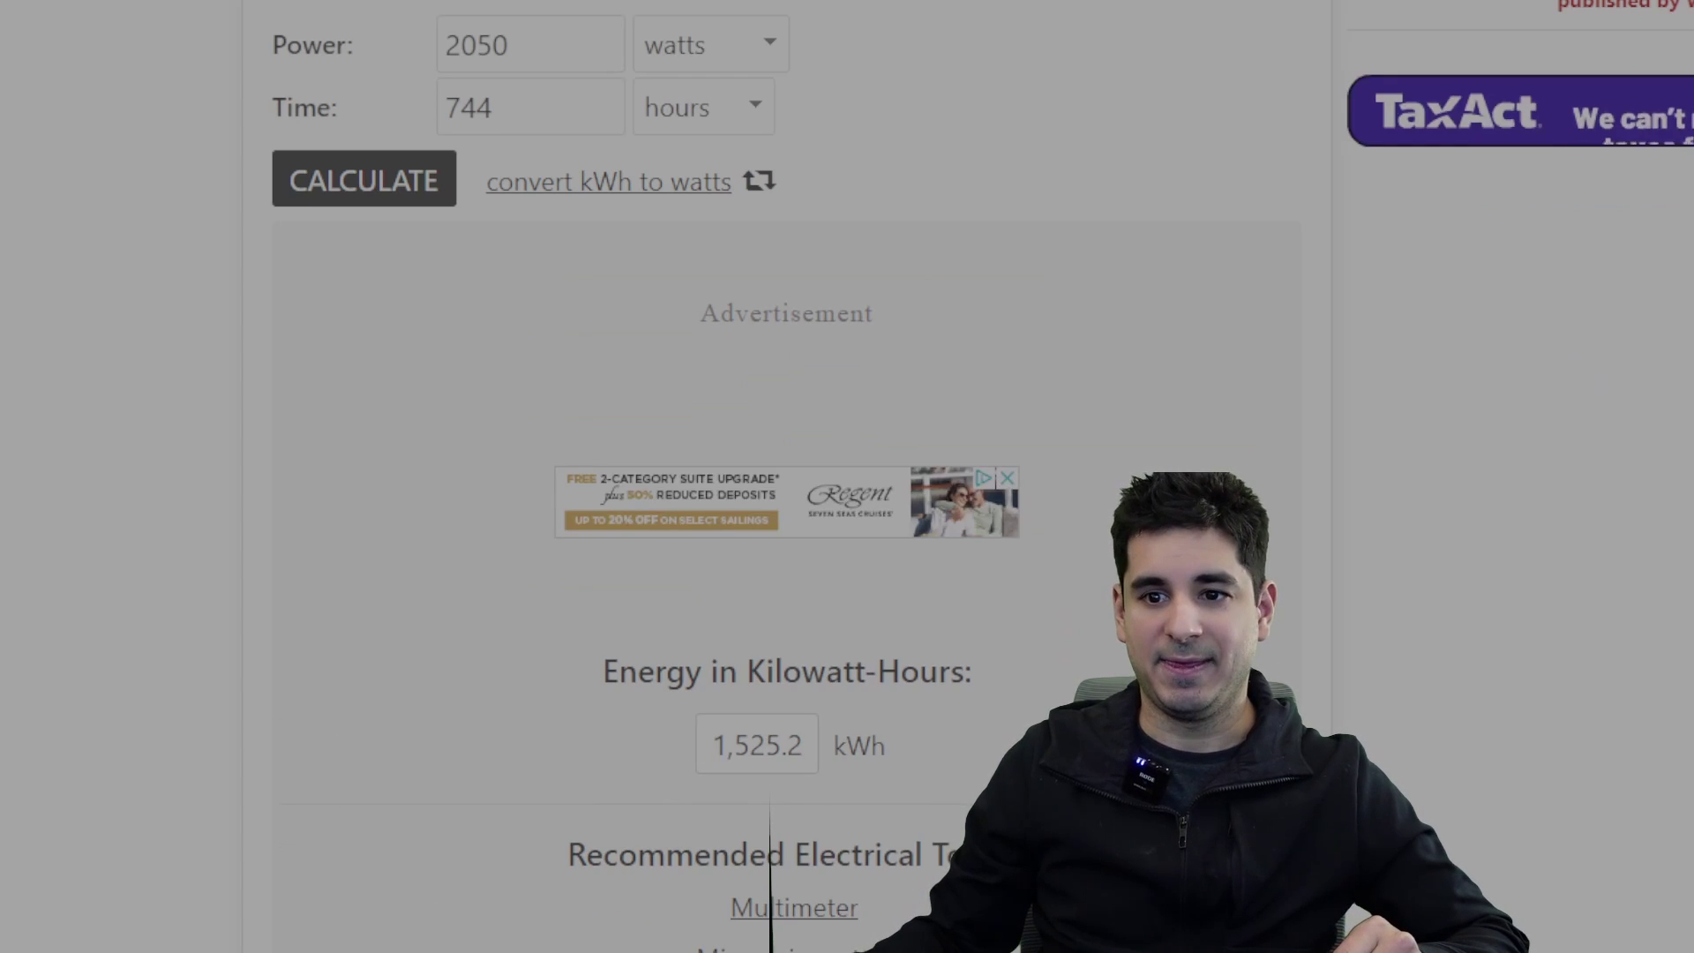
Step: Switch to the Calculator app and move its window over the middle of the kilowatt-hour conversion page
key("alt+Tab")
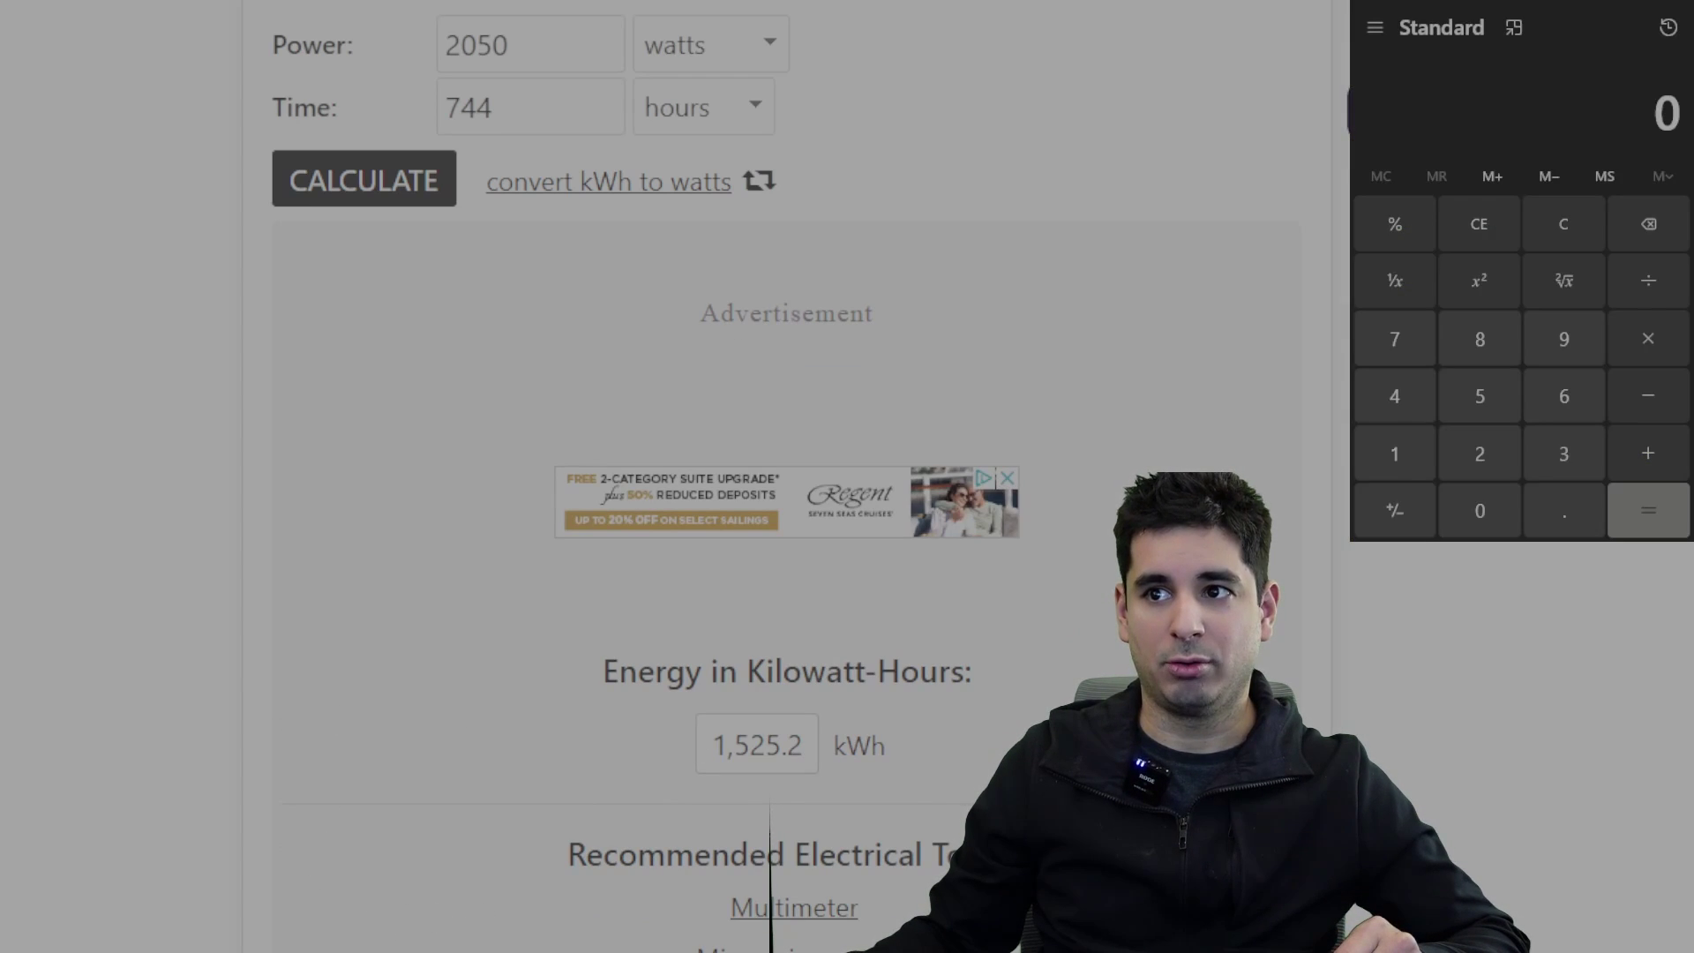
left_click_drag(1588, 27, 827, 221)
left_click_drag(758, 179, 748, 155)
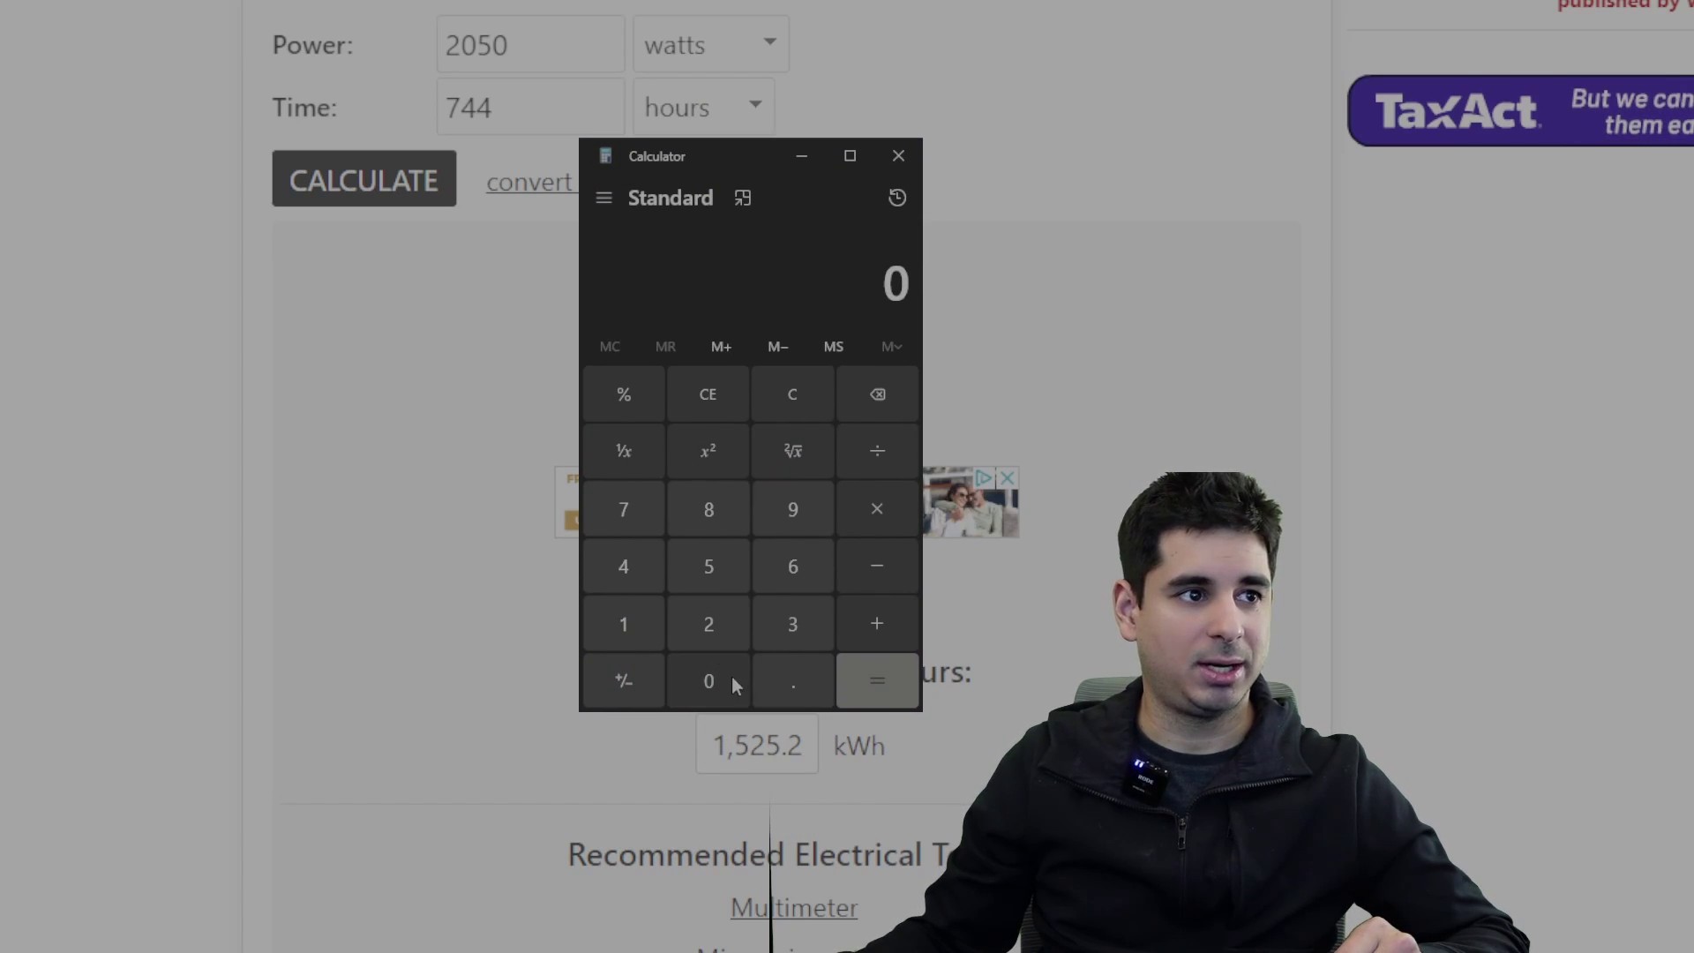
Step: Calculate the monthly electricity cost by multiplying 0.1 by 1525.5
left_click(792, 683)
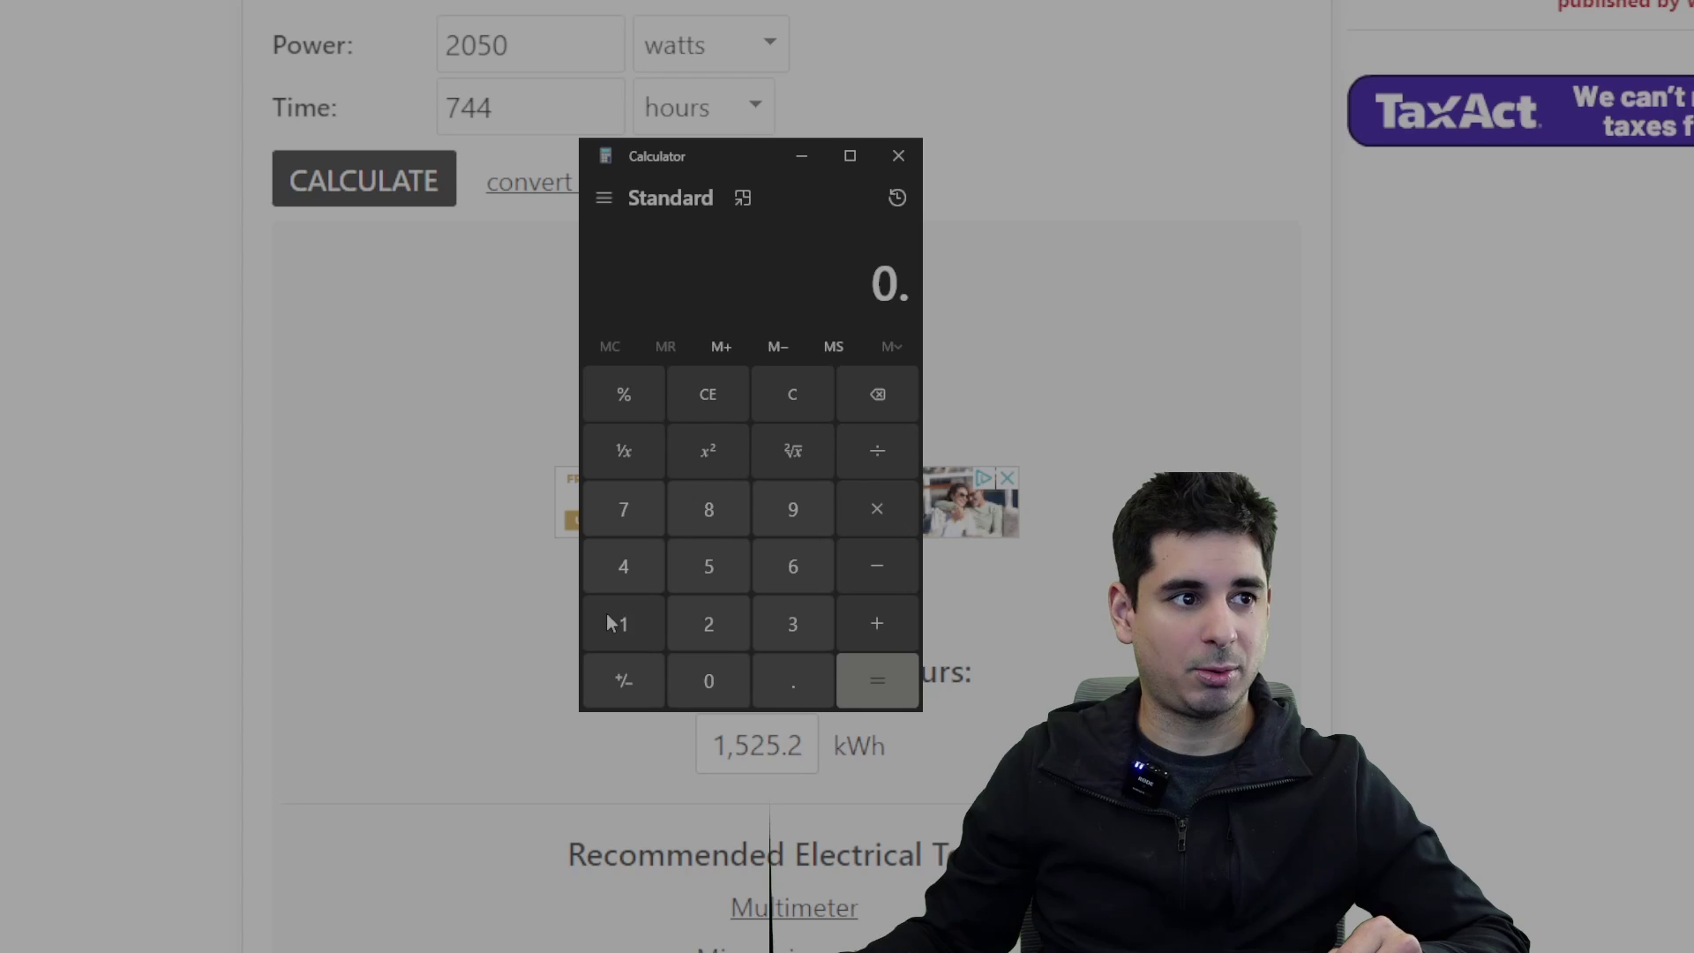
left_click(613, 623)
left_click(709, 681)
left_click(880, 507)
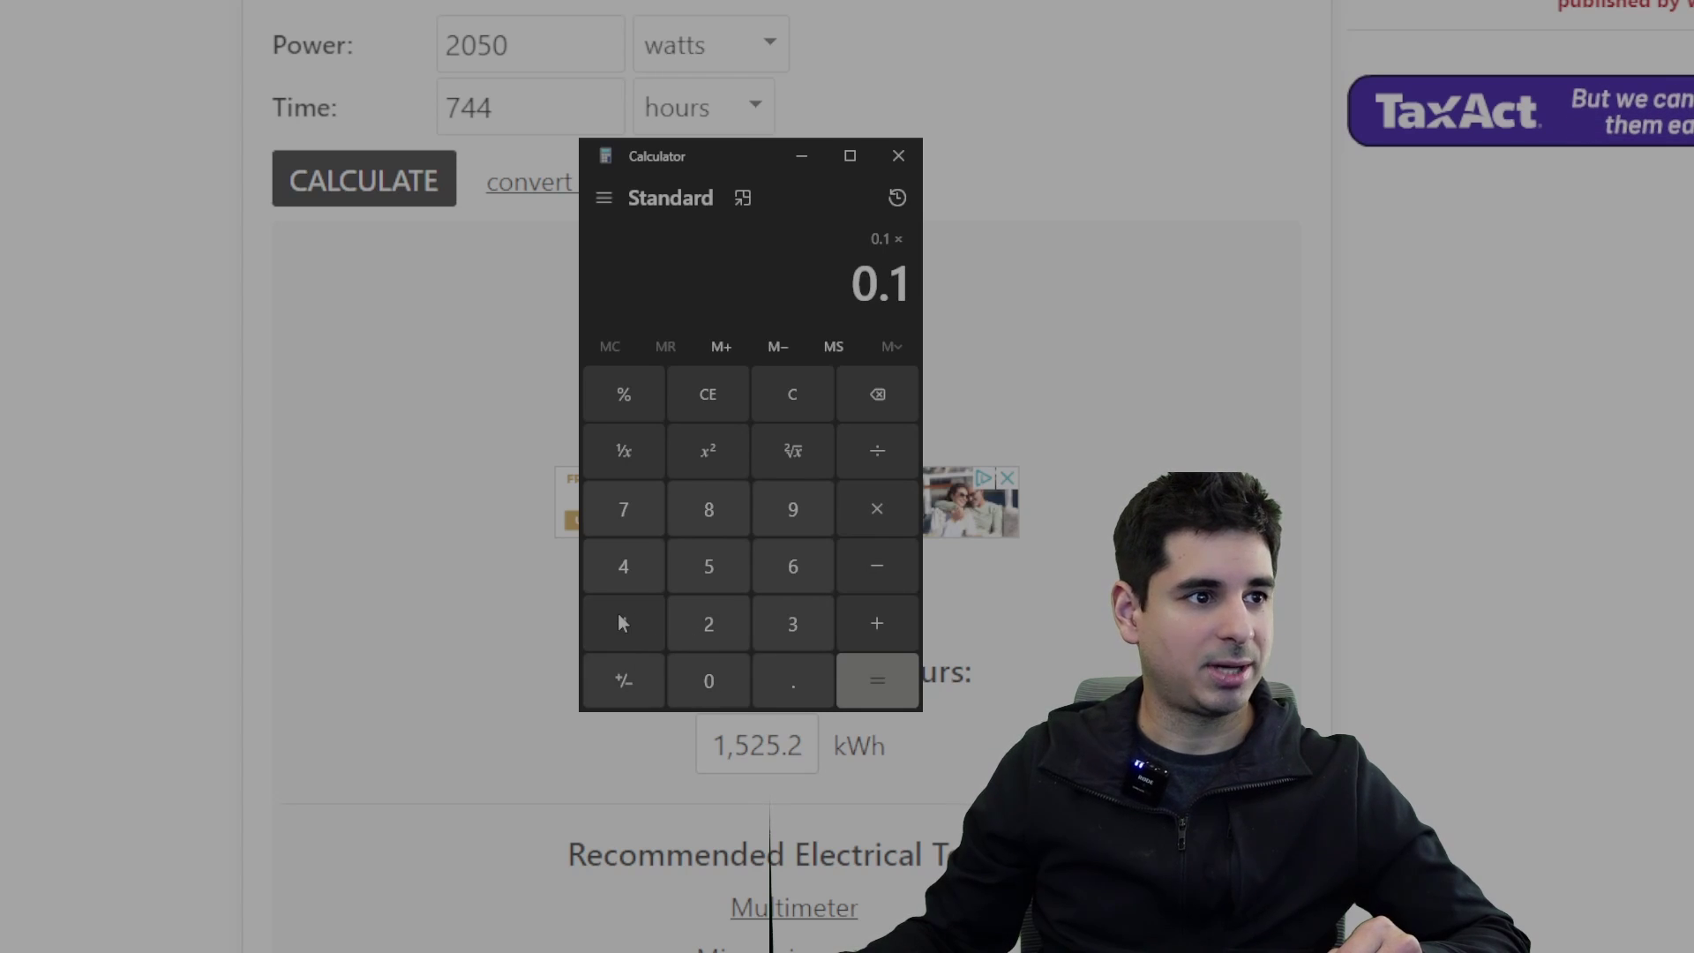
left_click(702, 573)
left_click(705, 623)
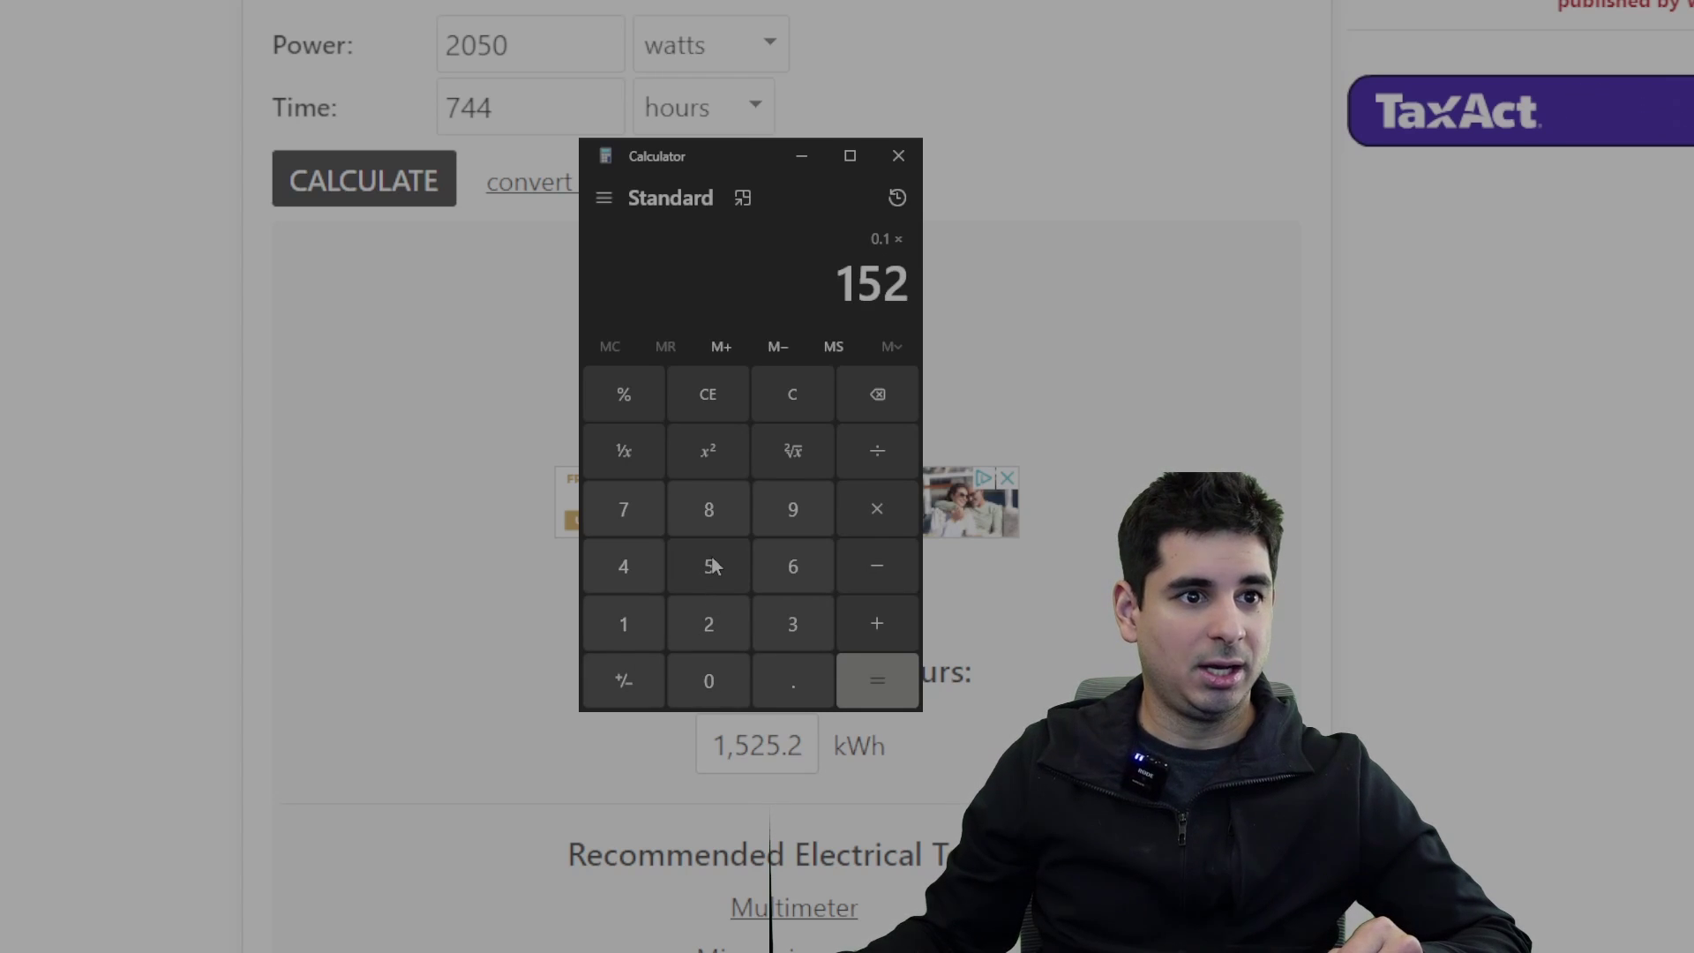
left_click(712, 566)
left_click(789, 686)
left_click(743, 572)
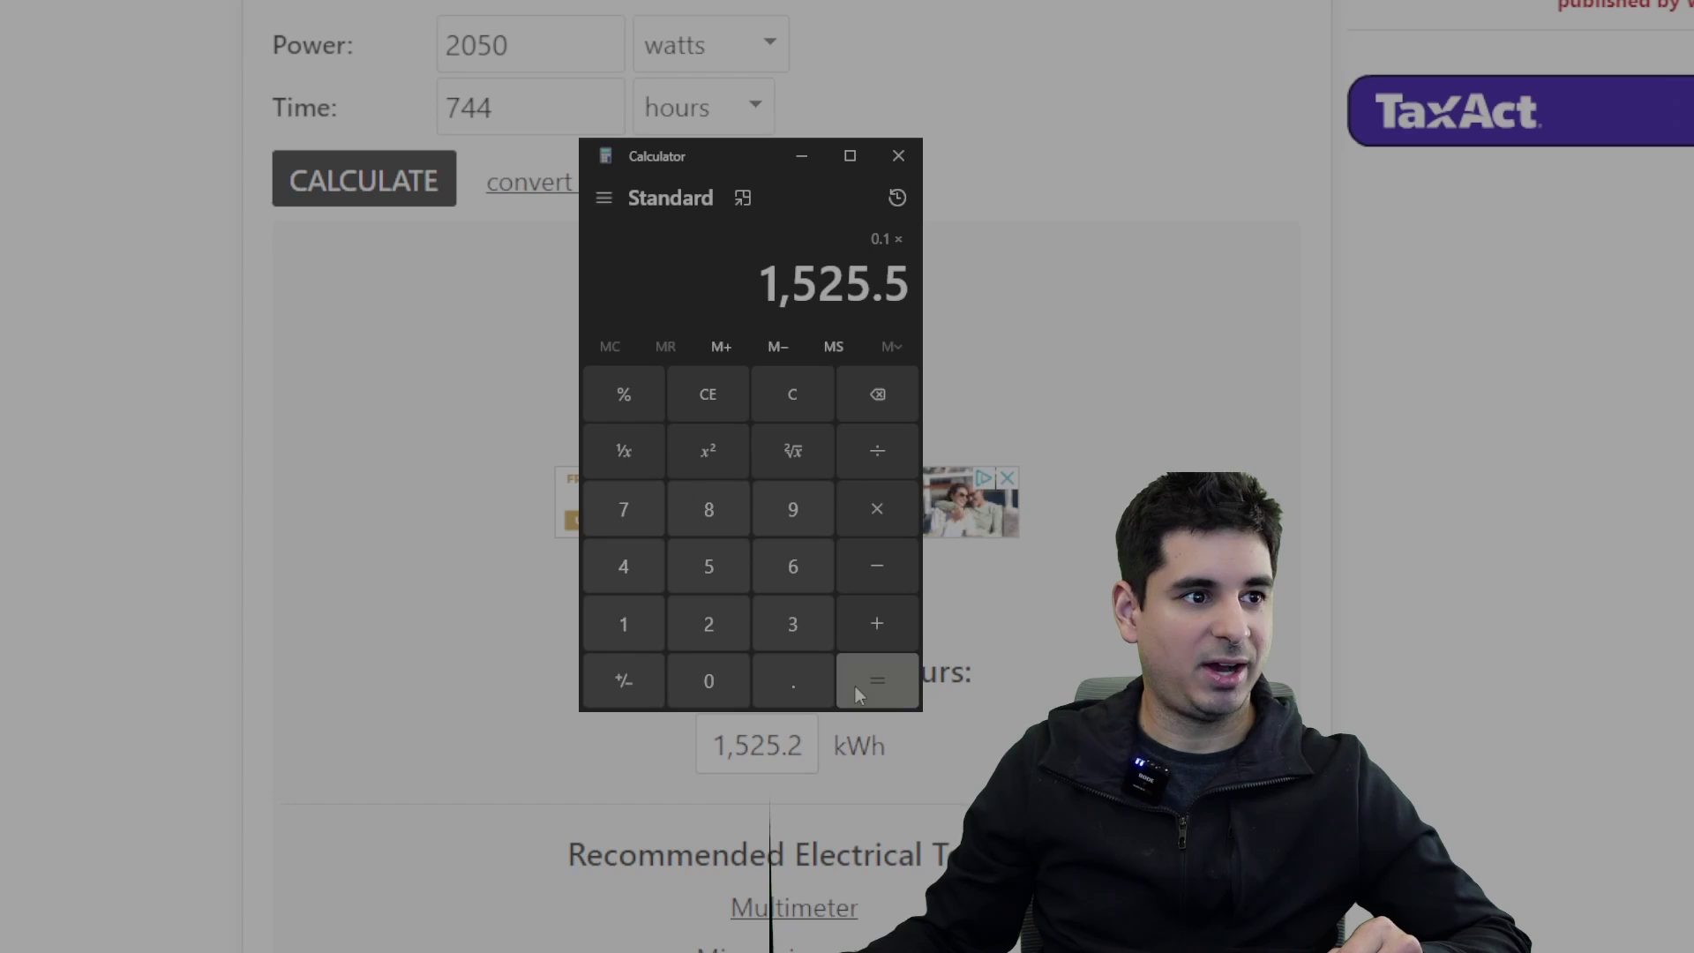
left_click(861, 681)
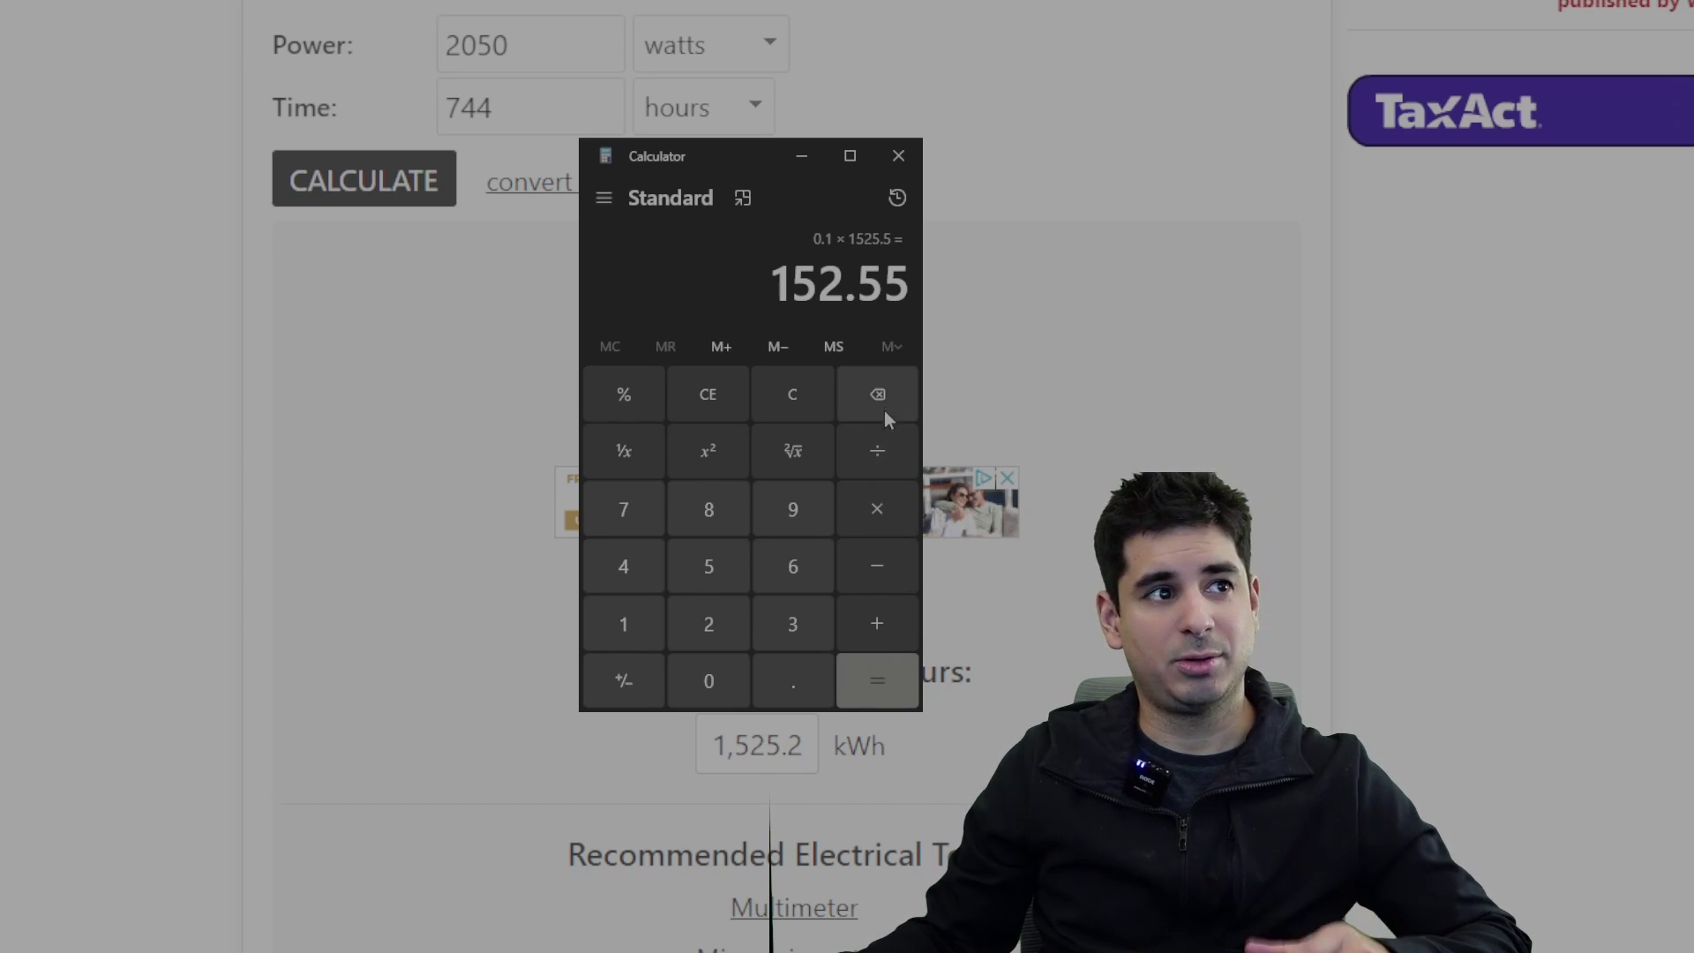
Step: Divide the monthly electricity cost by 31 to get the cost per day
left_click(878, 452)
left_click(792, 623)
left_click(623, 623)
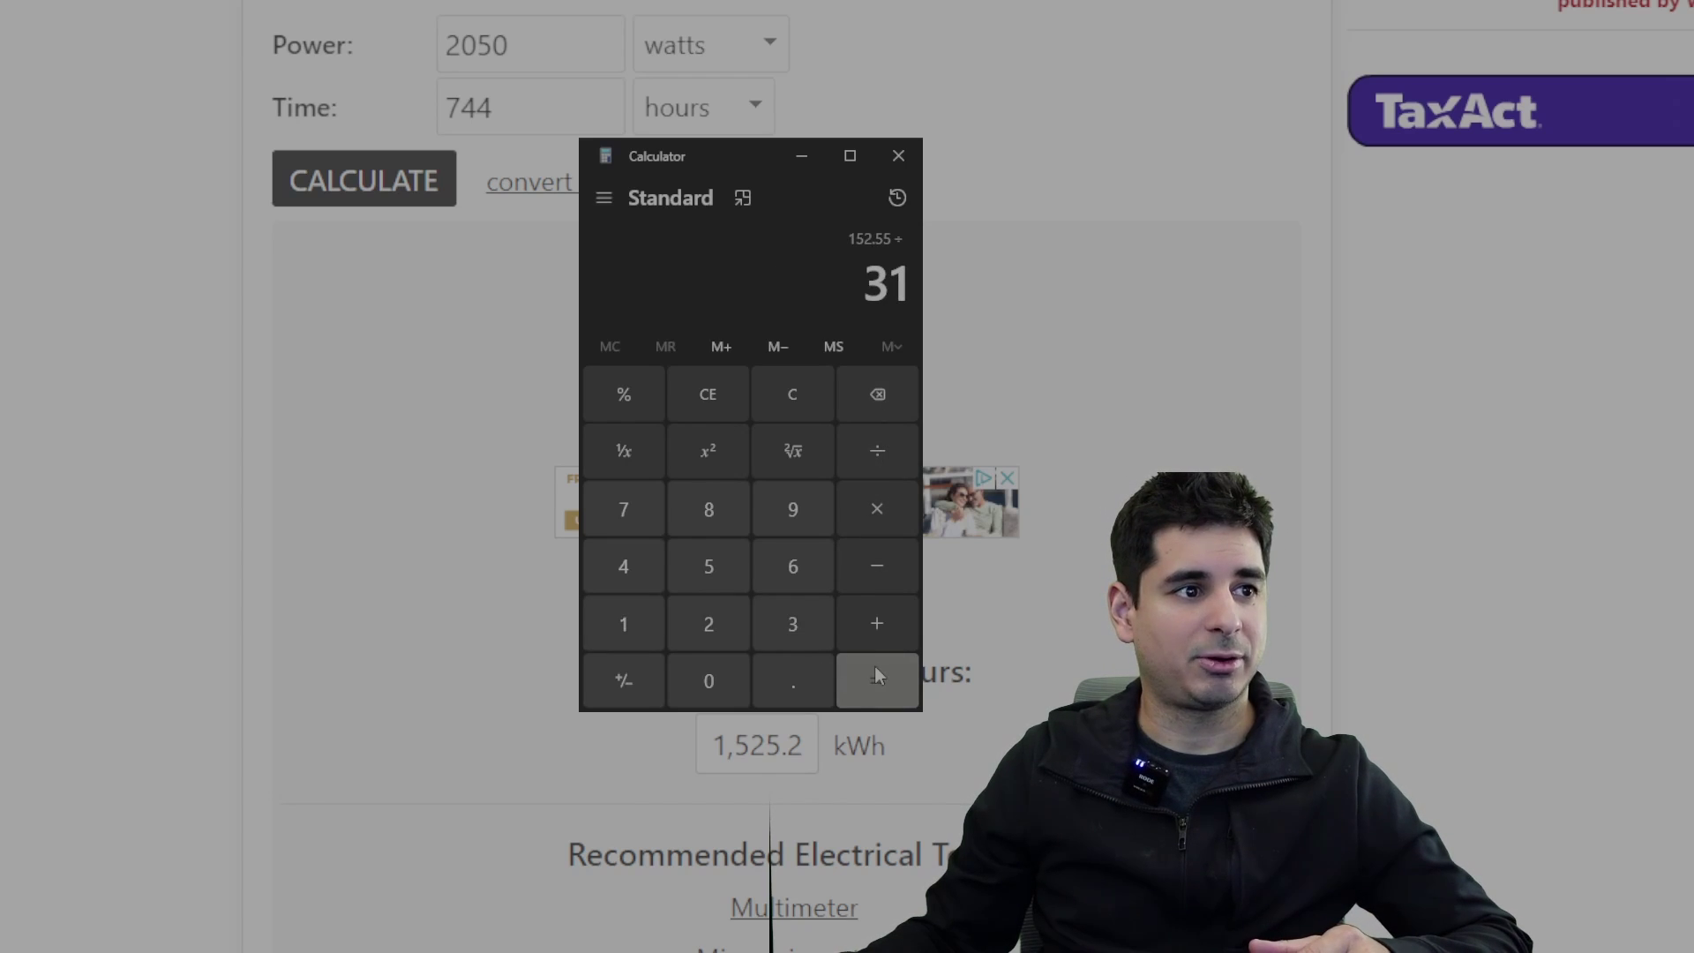
left_click(874, 670)
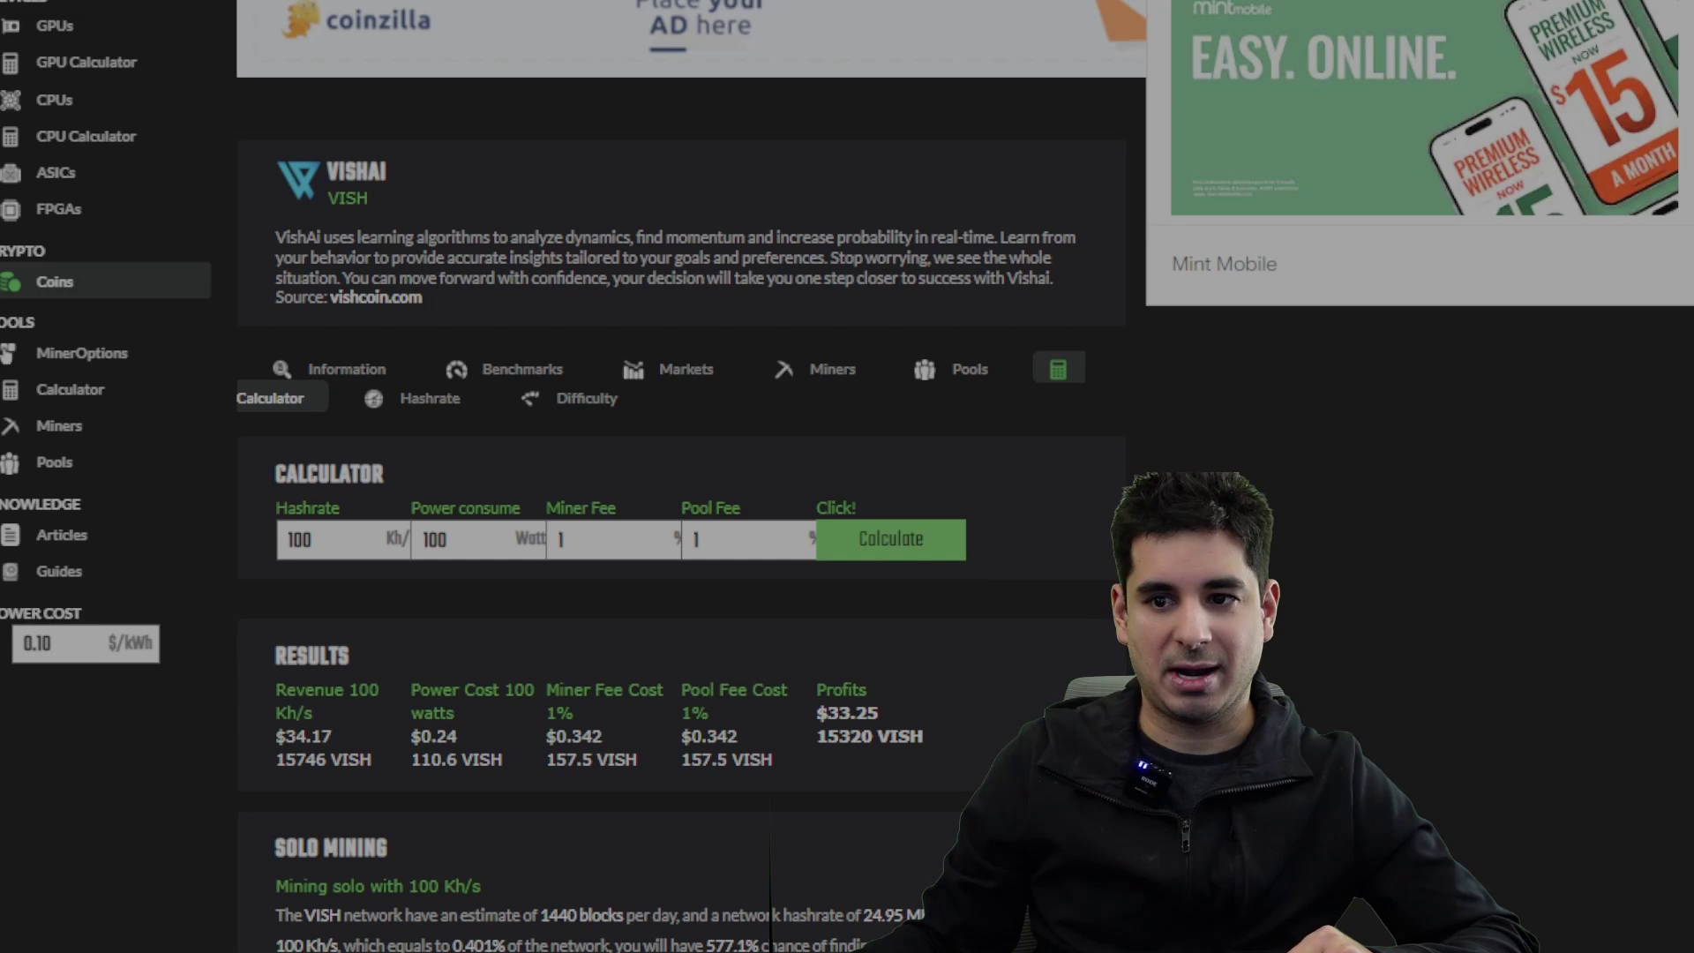
Step: Switch to the Calculator app, clear the previous result, divide 2050 by 11, and minimize the calculator window
key("alt+Tab")
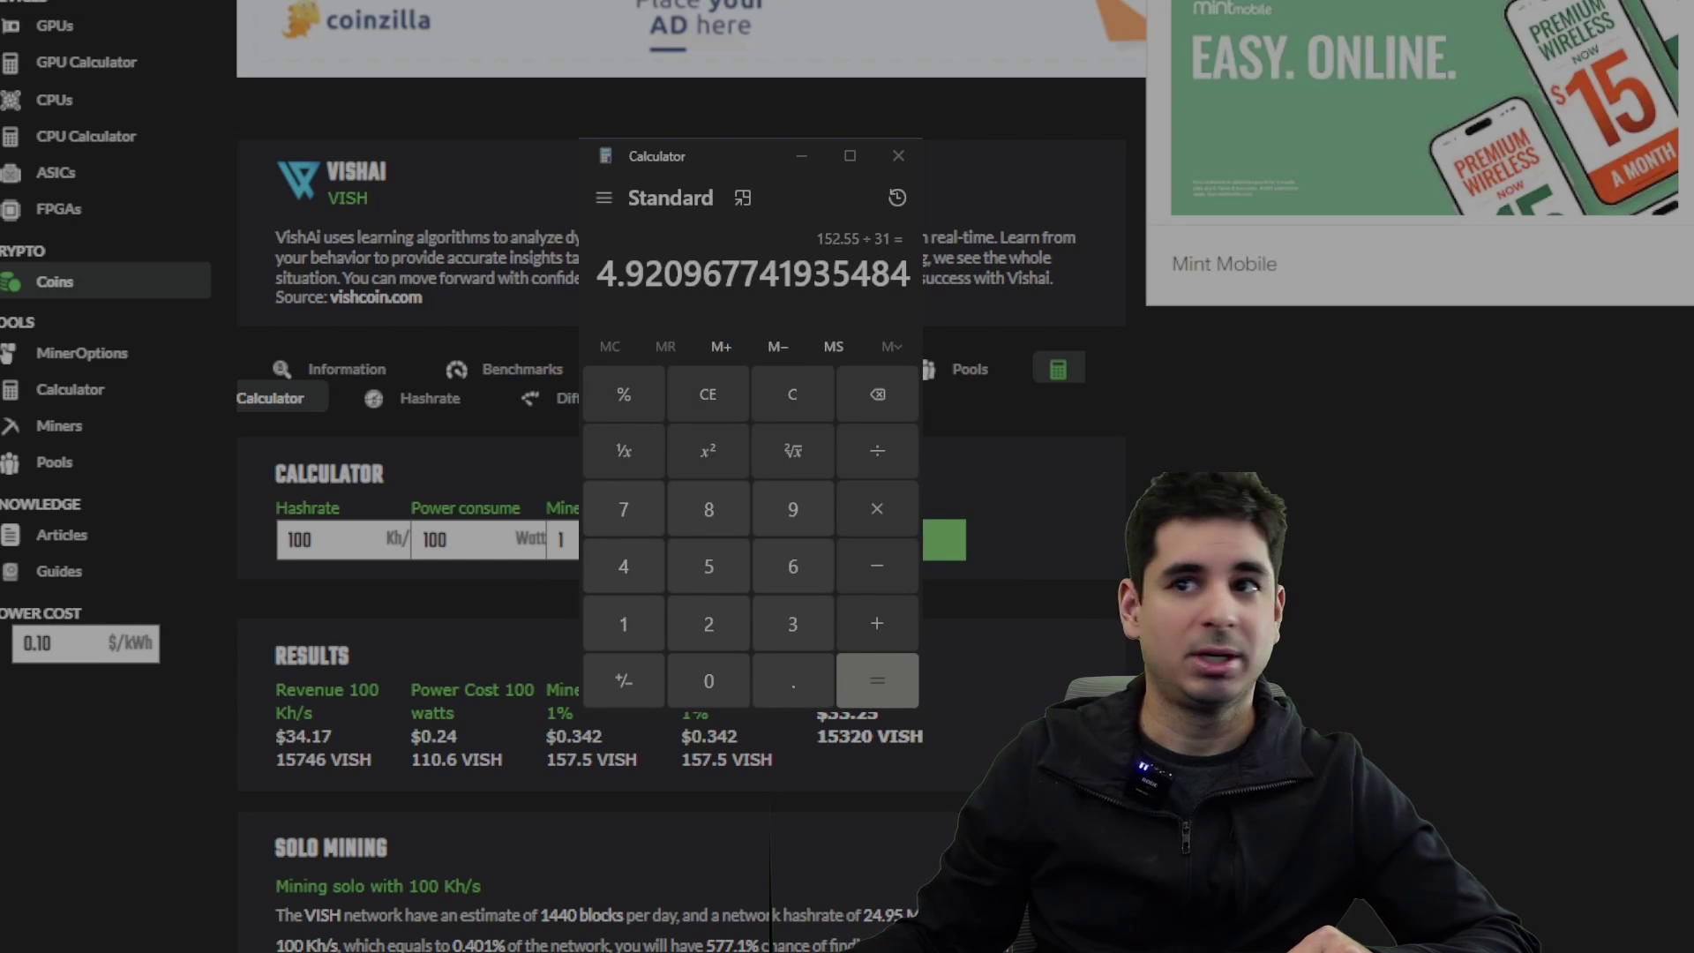
key("Escape")
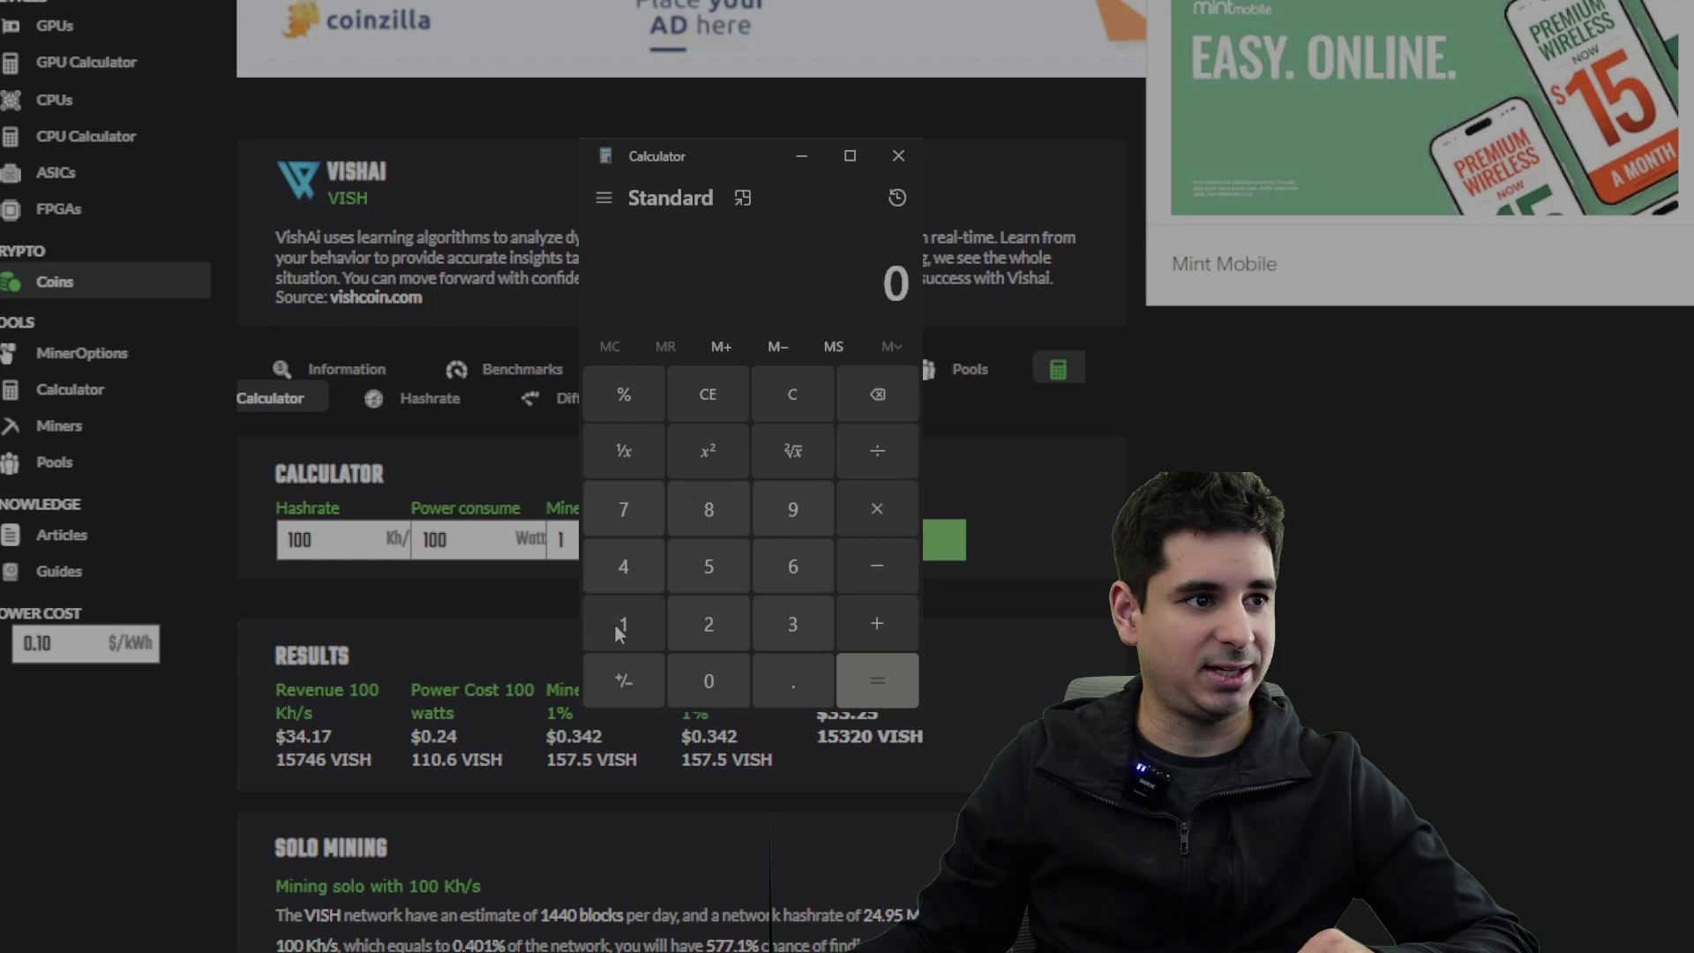
type("205")
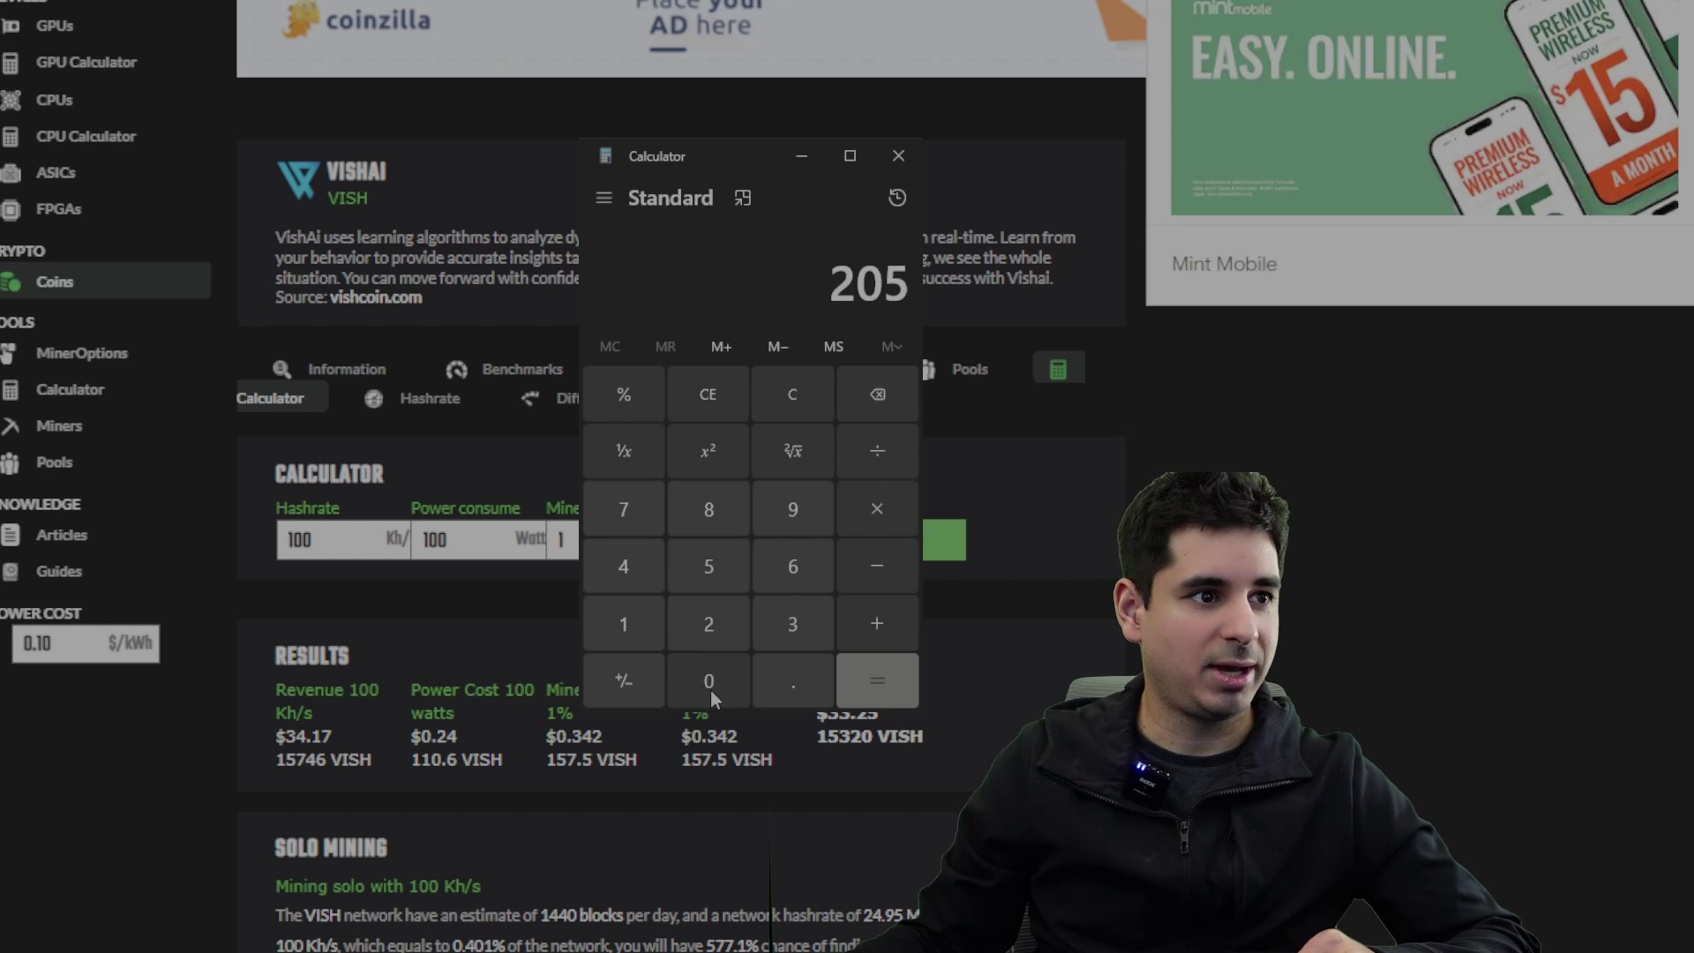
left_click(711, 692)
double_click(627, 639)
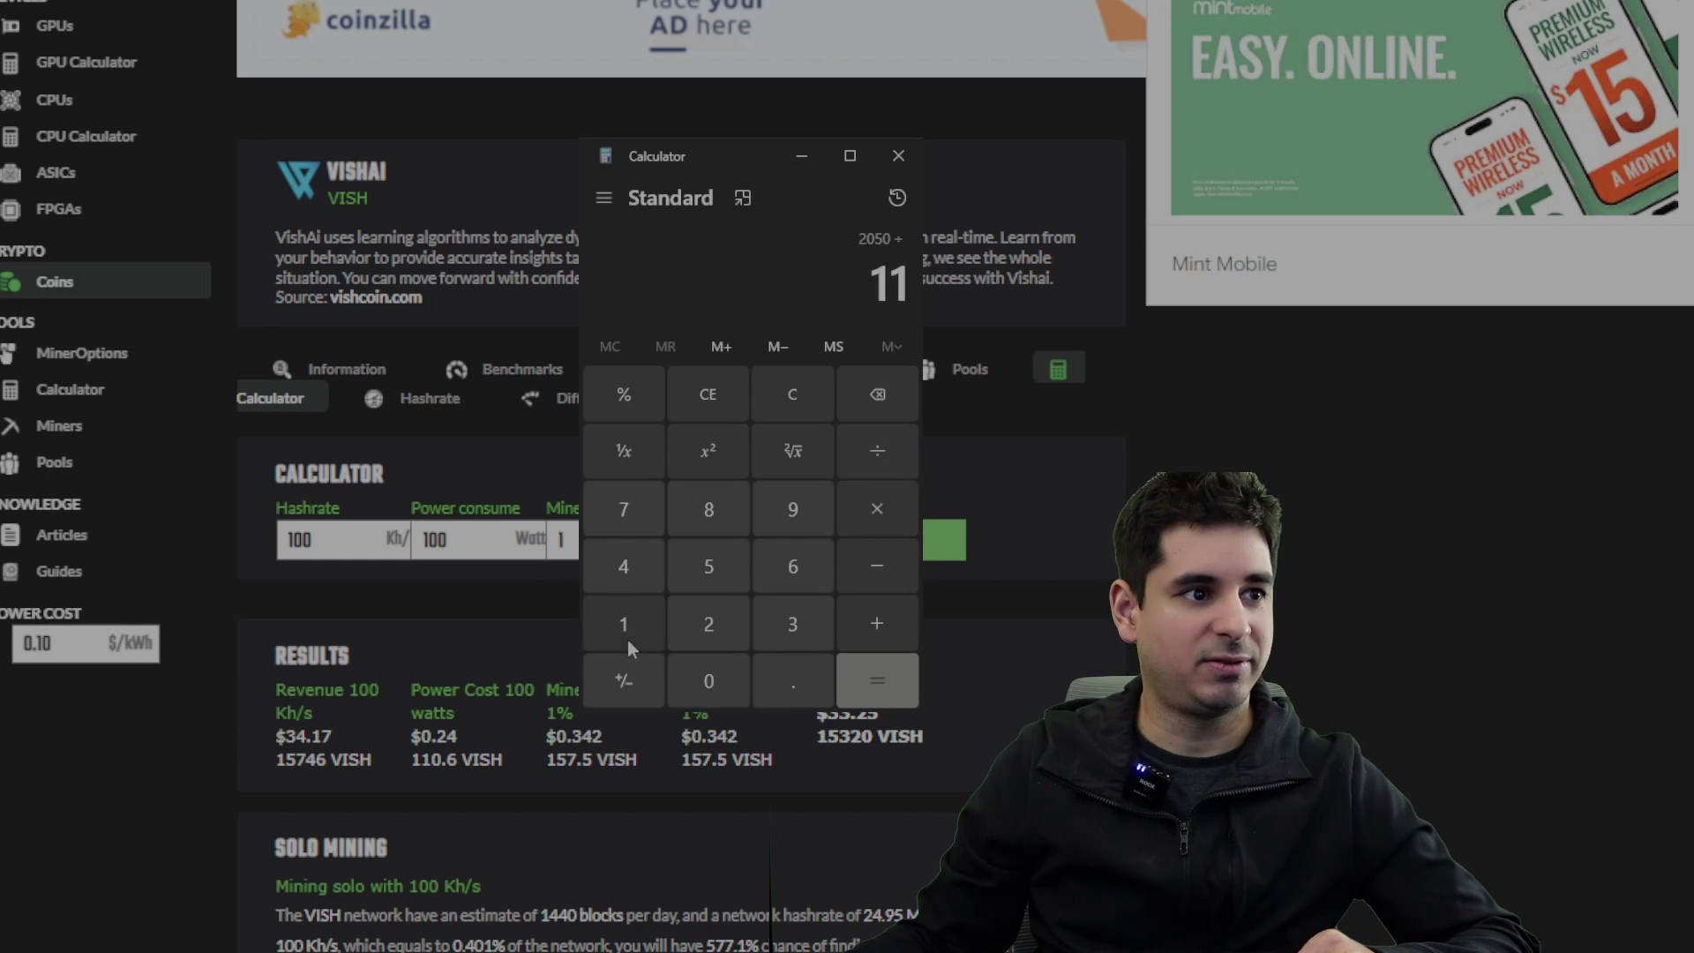
left_click(900, 679)
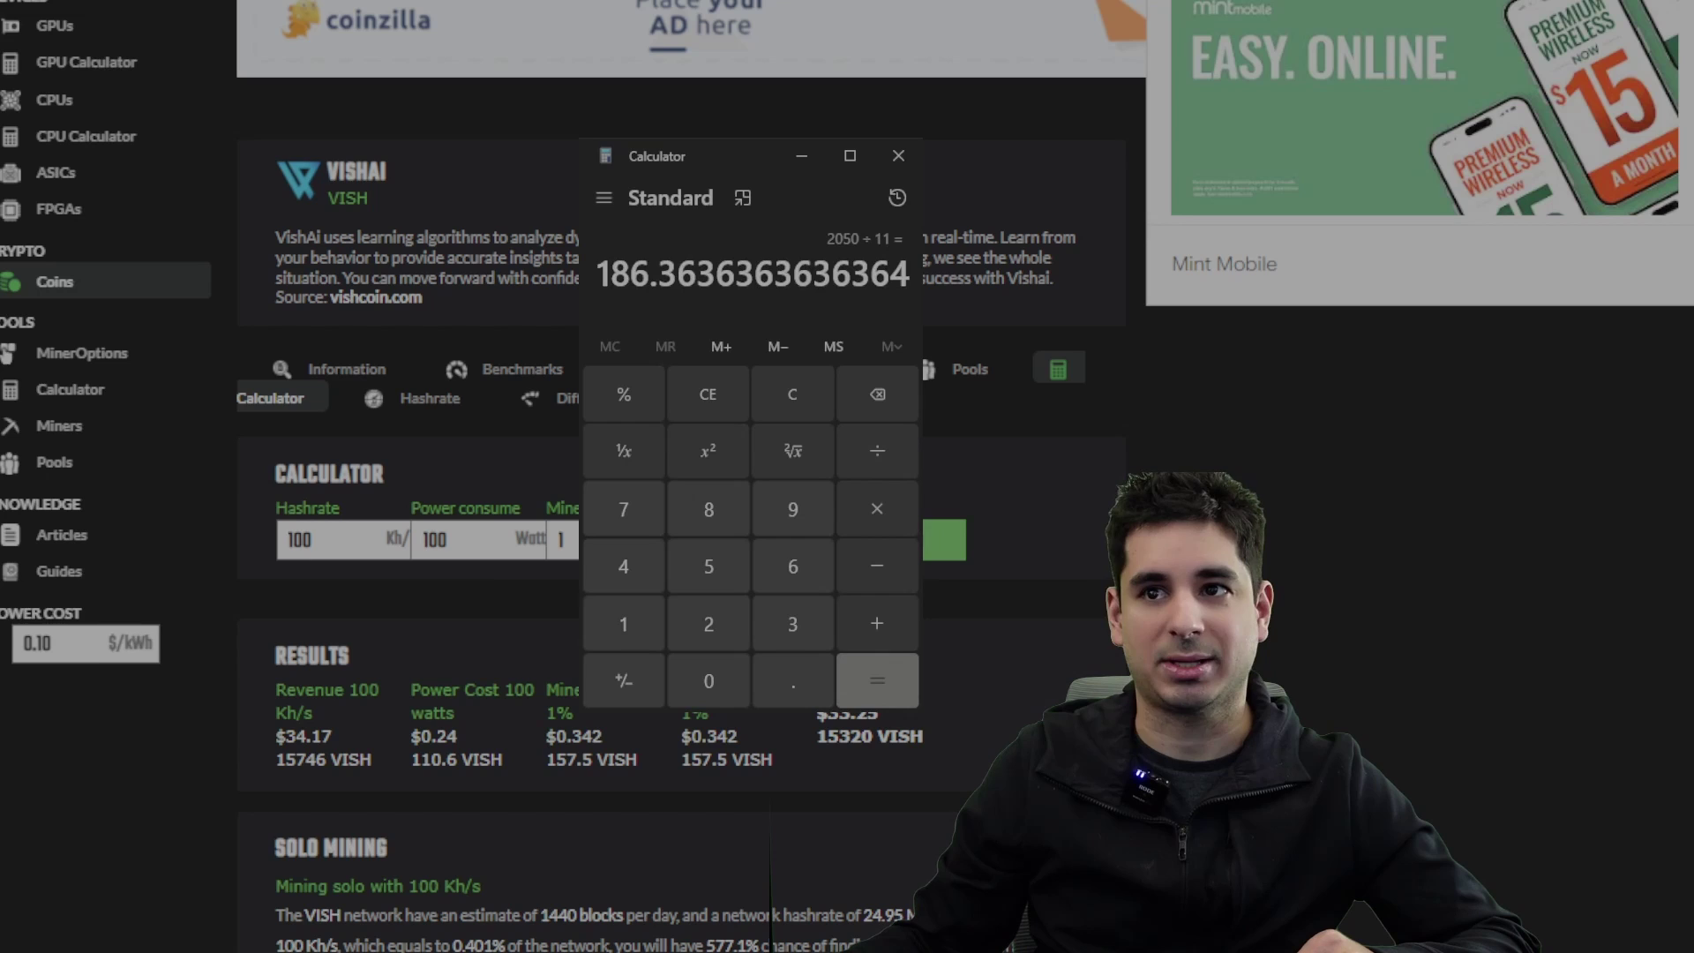
left_click(802, 155)
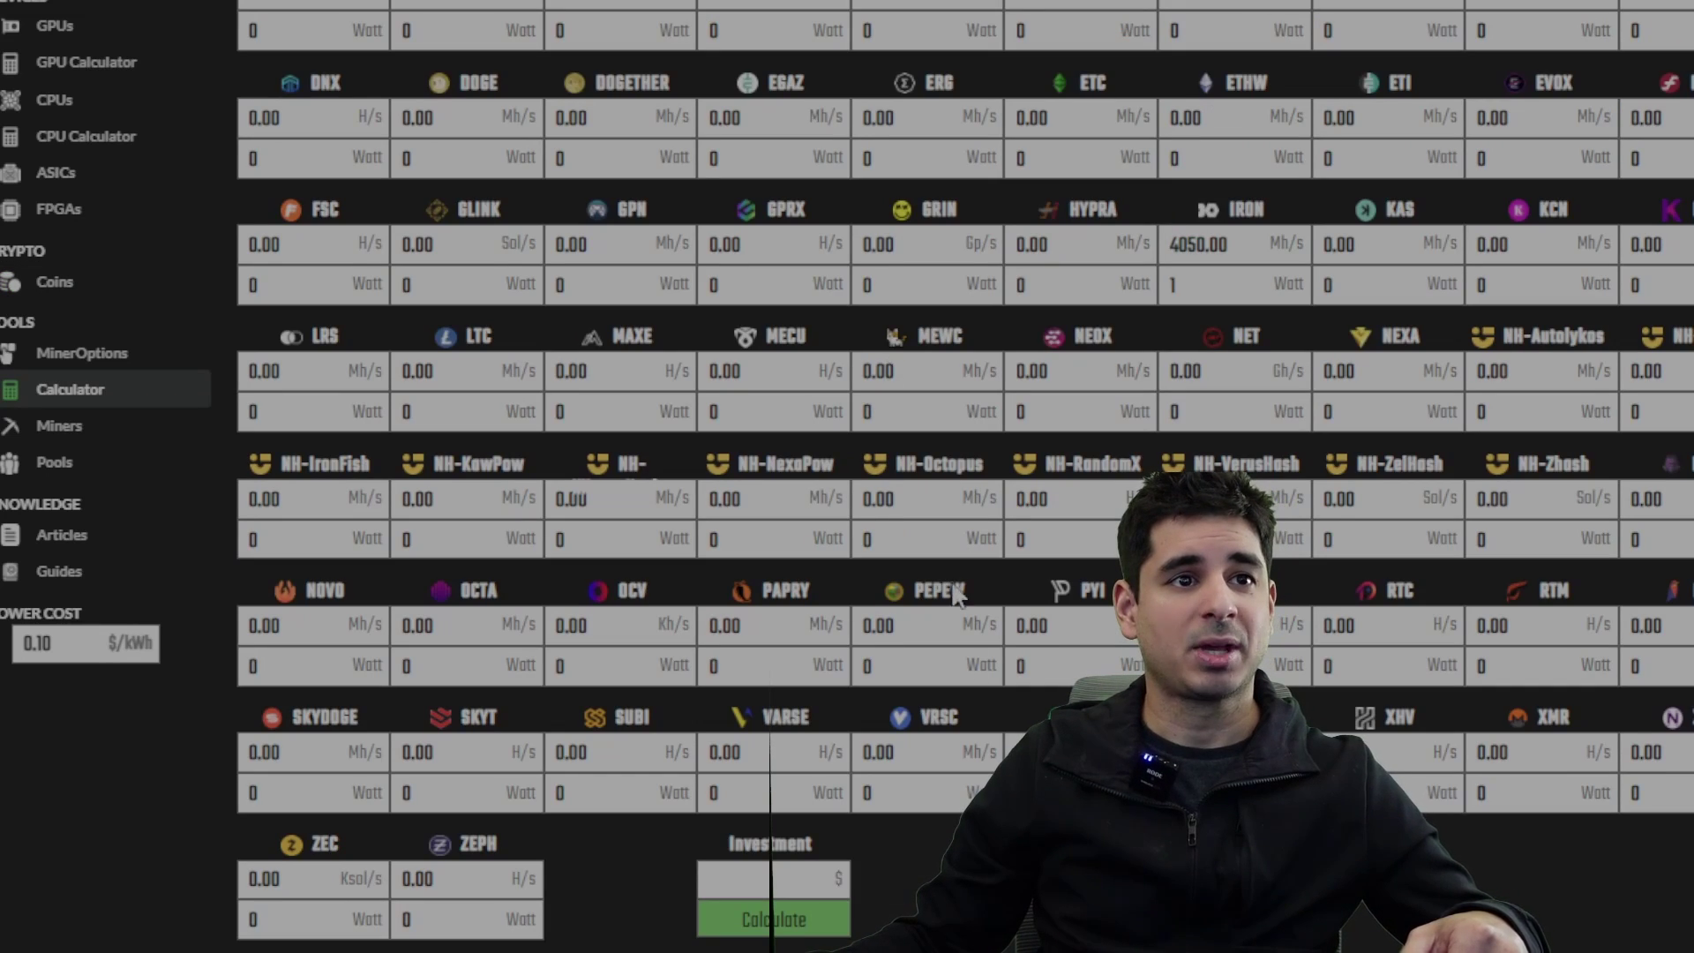
Step: Examine the coin entries in the mining calculator, including IRON's hashrate and power fields and the profit results
scroll(956, 593, "up", 6)
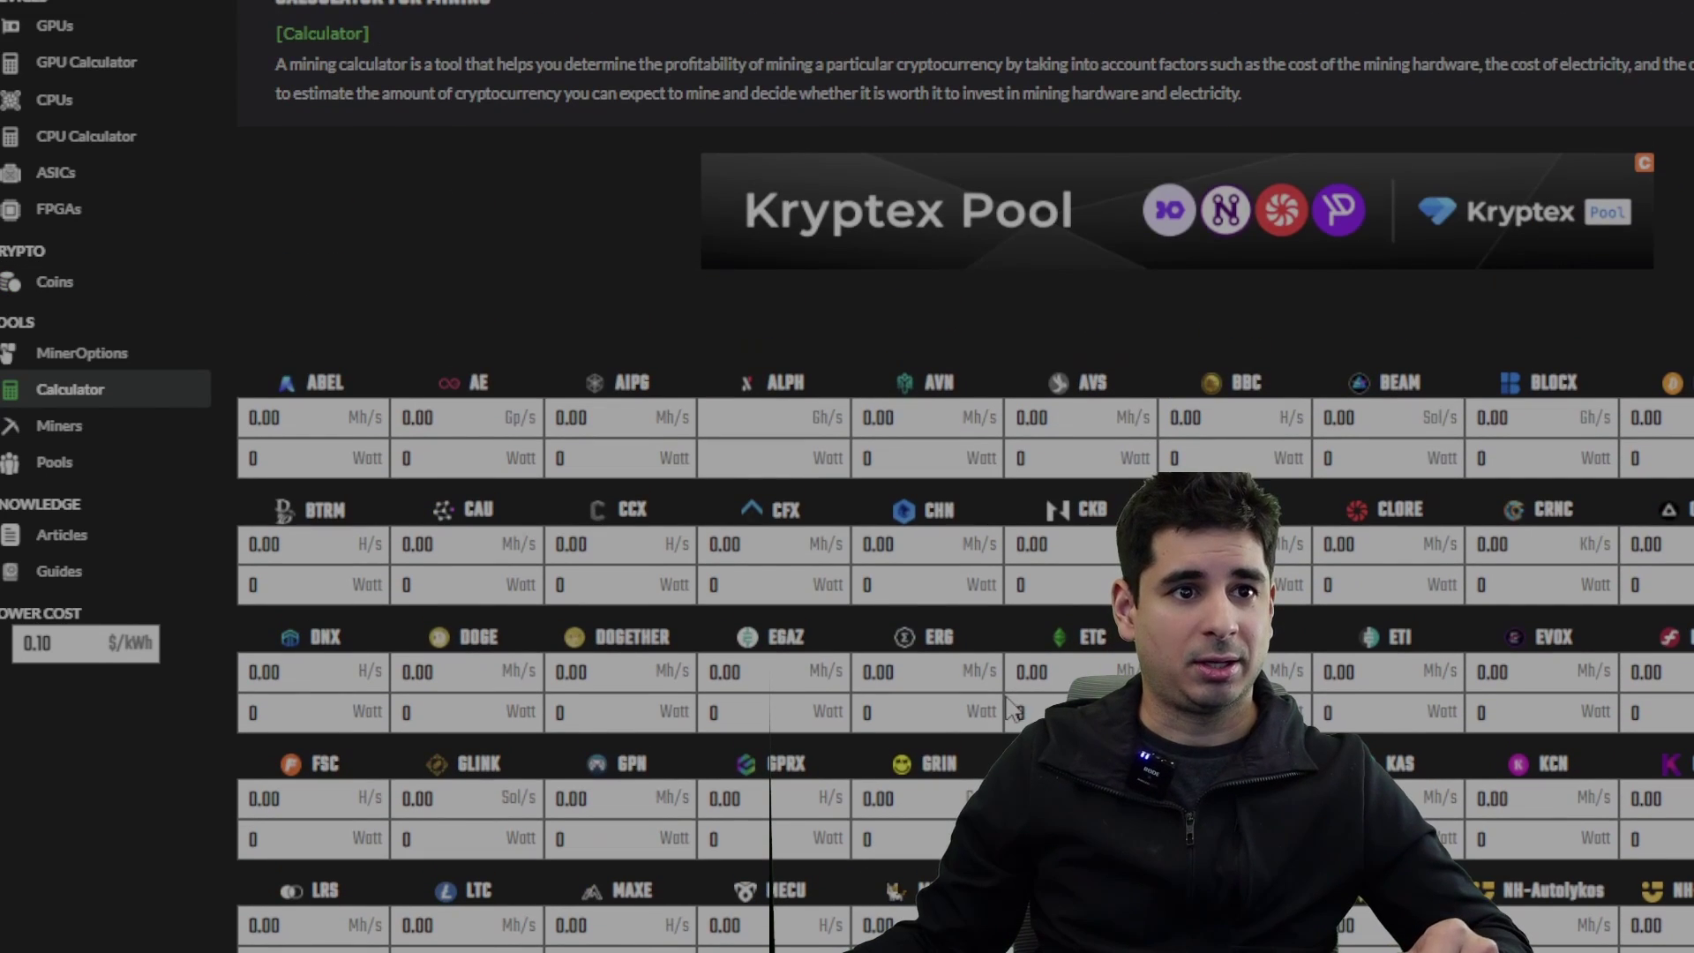
scroll(966, 626, "down", 2)
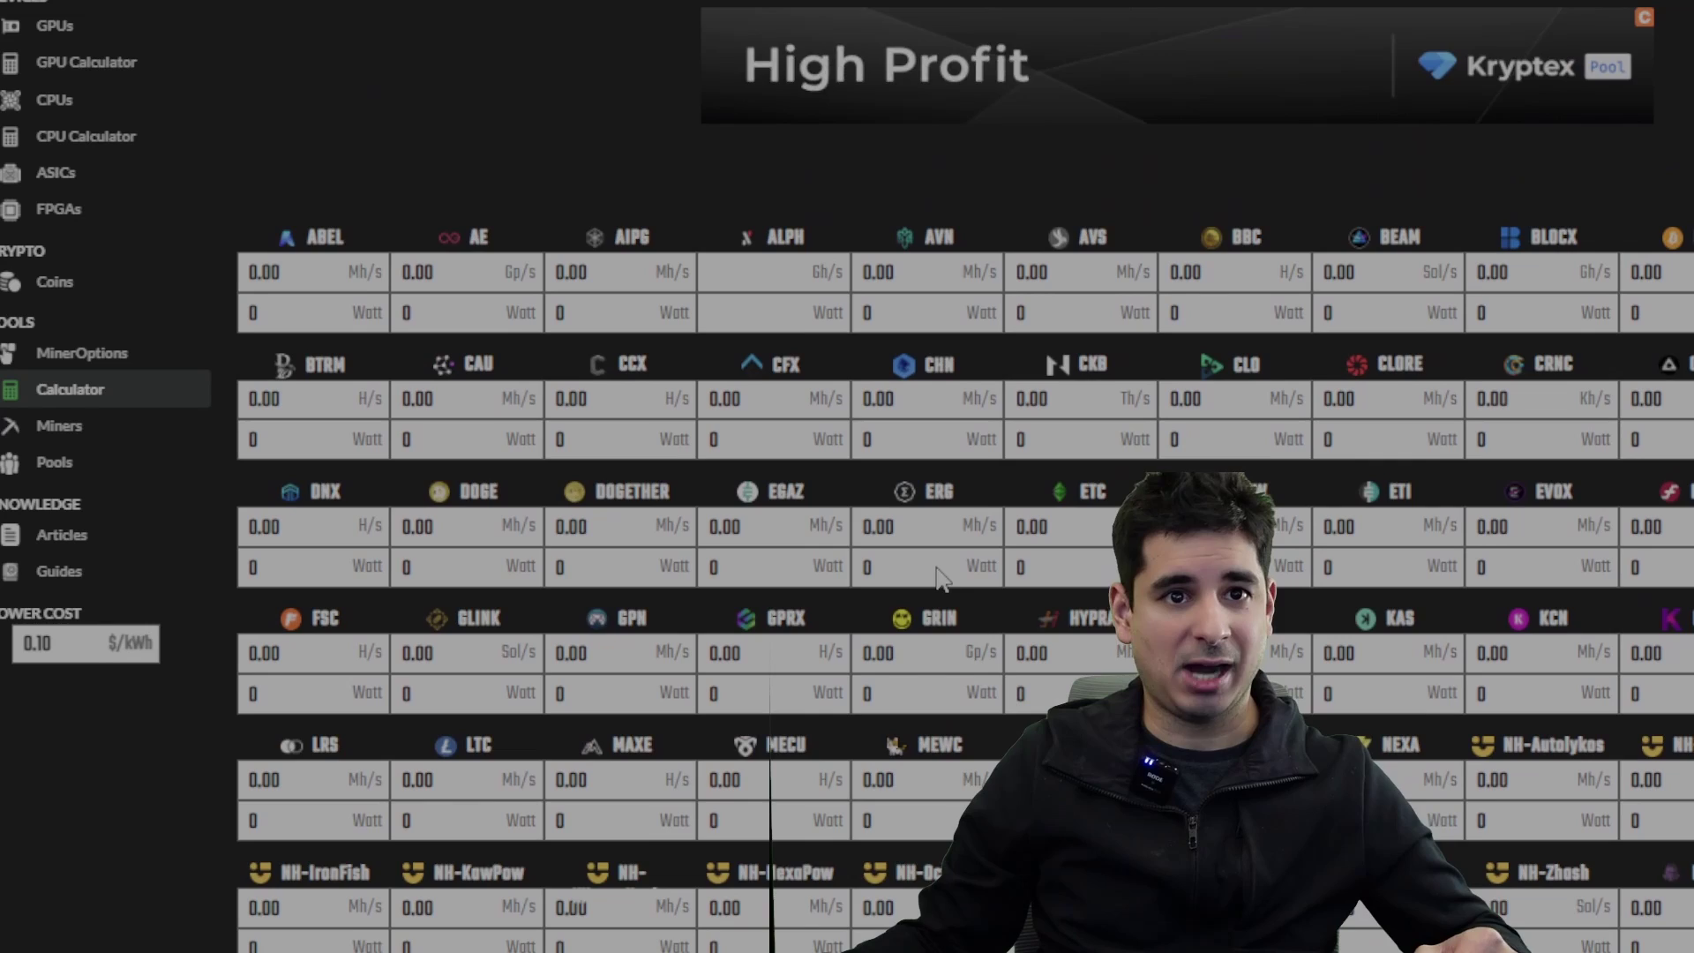
scroll(935, 591, "down", 2)
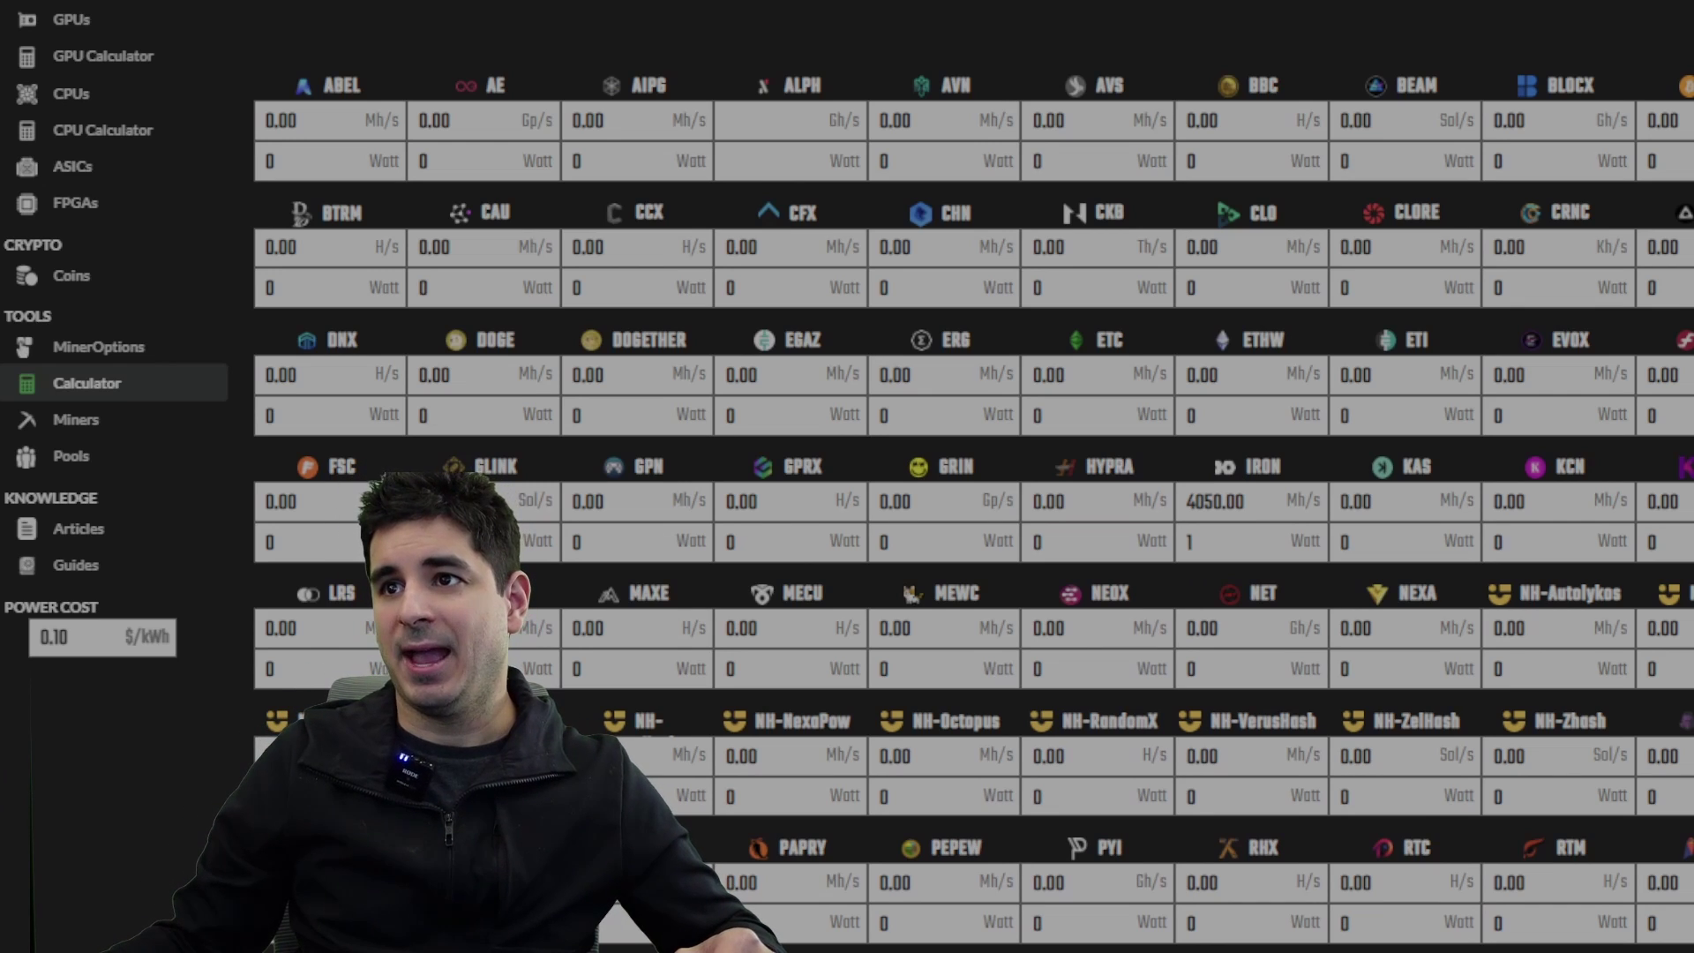
scroll(970, 477, "down", 2)
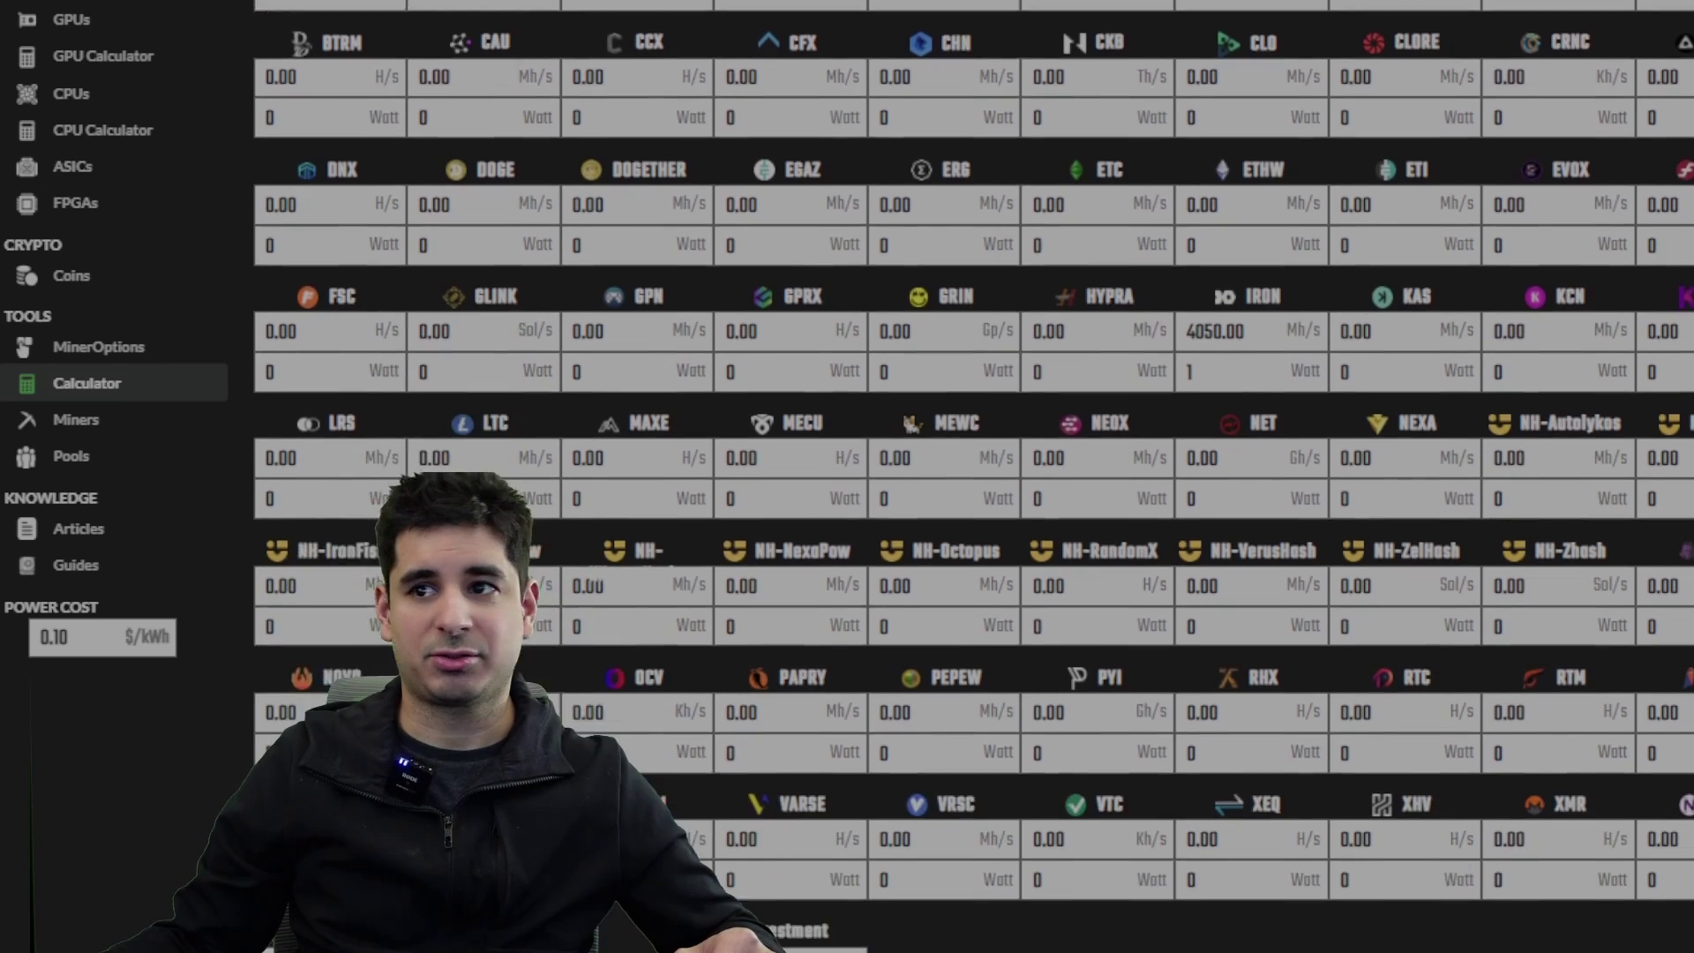
scroll(970, 476, "up", 2)
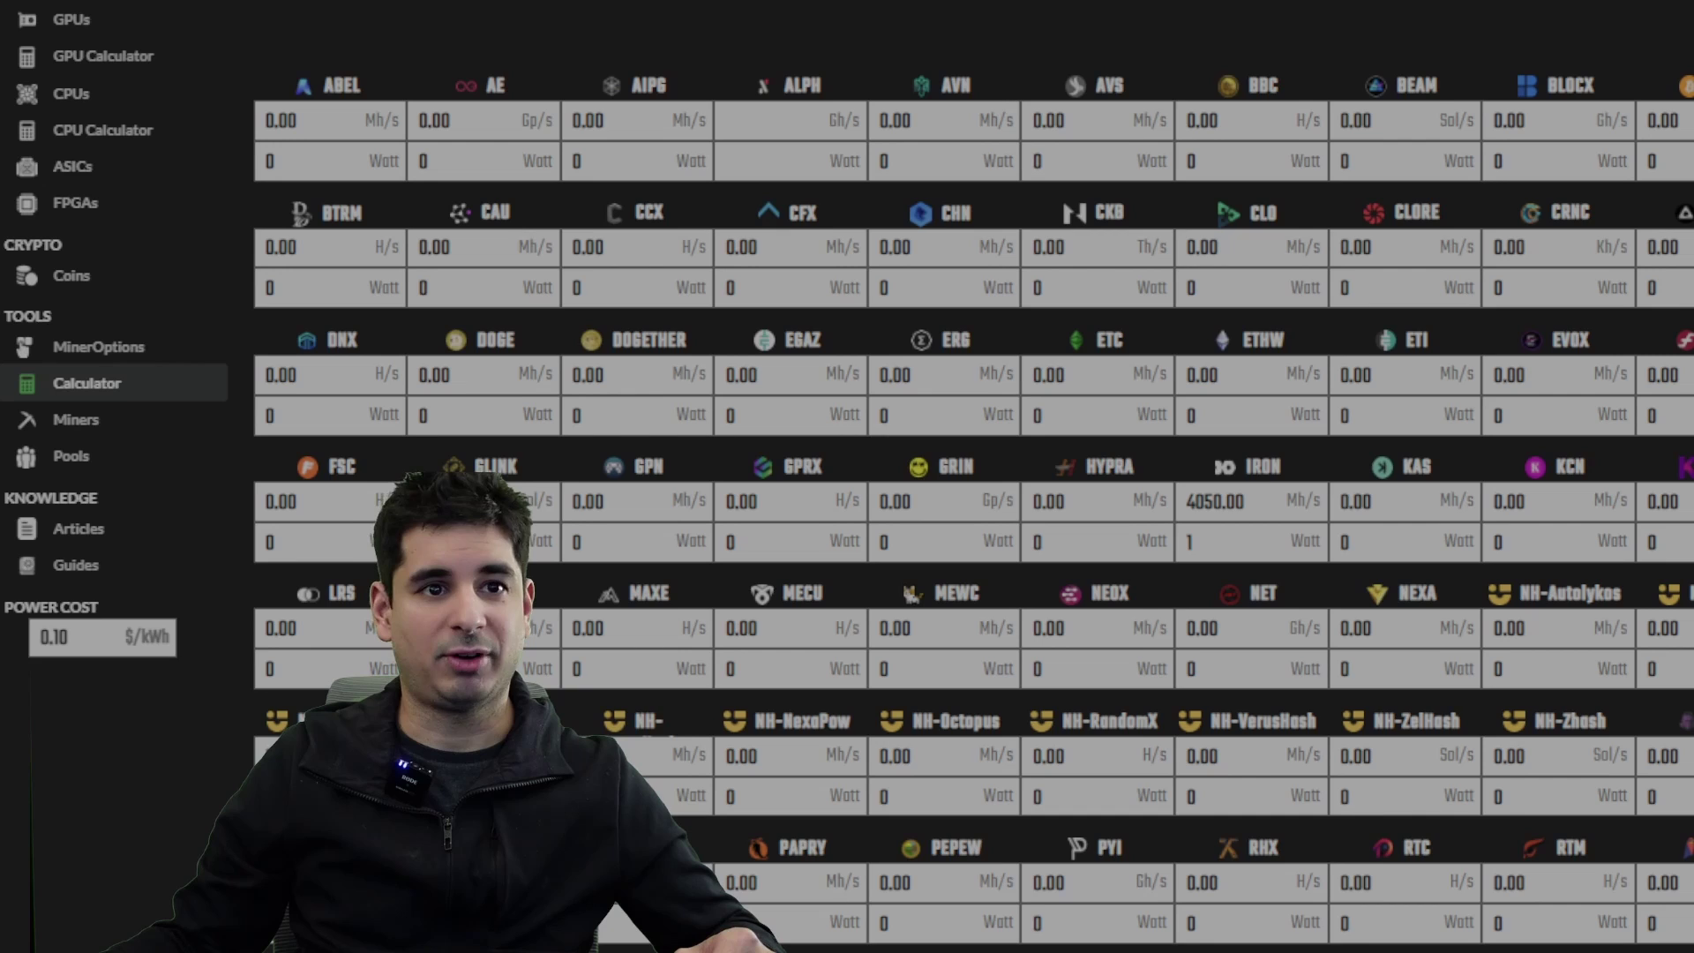
left_click(1215, 507)
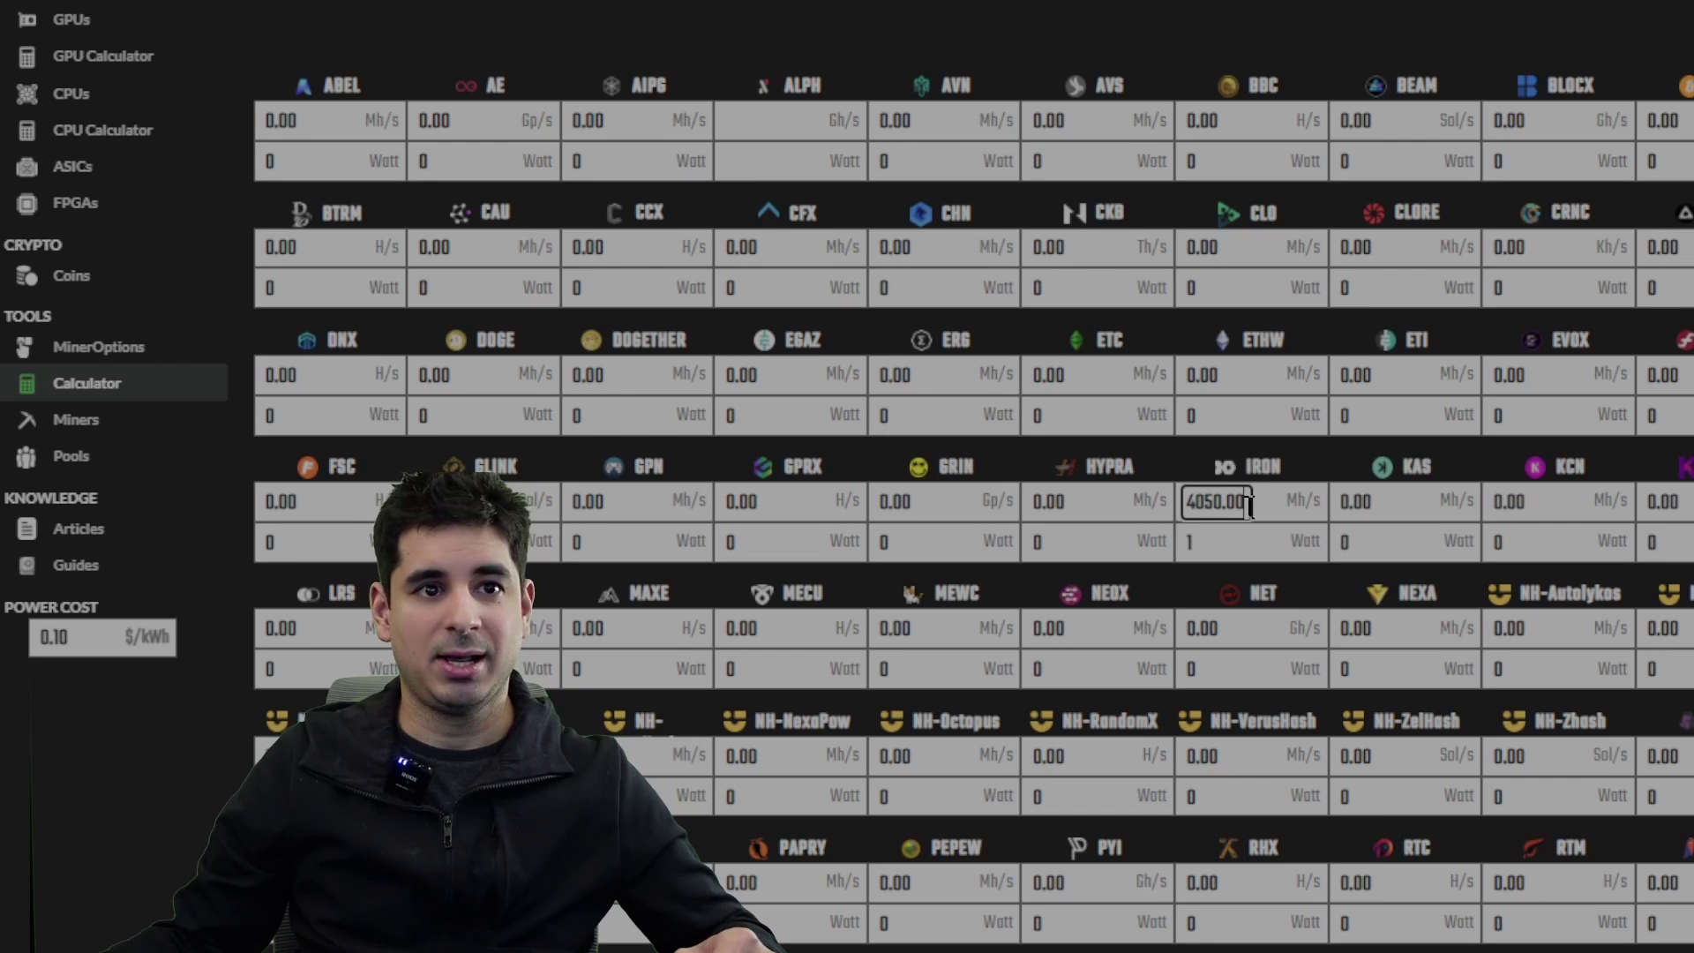
left_click(1209, 542)
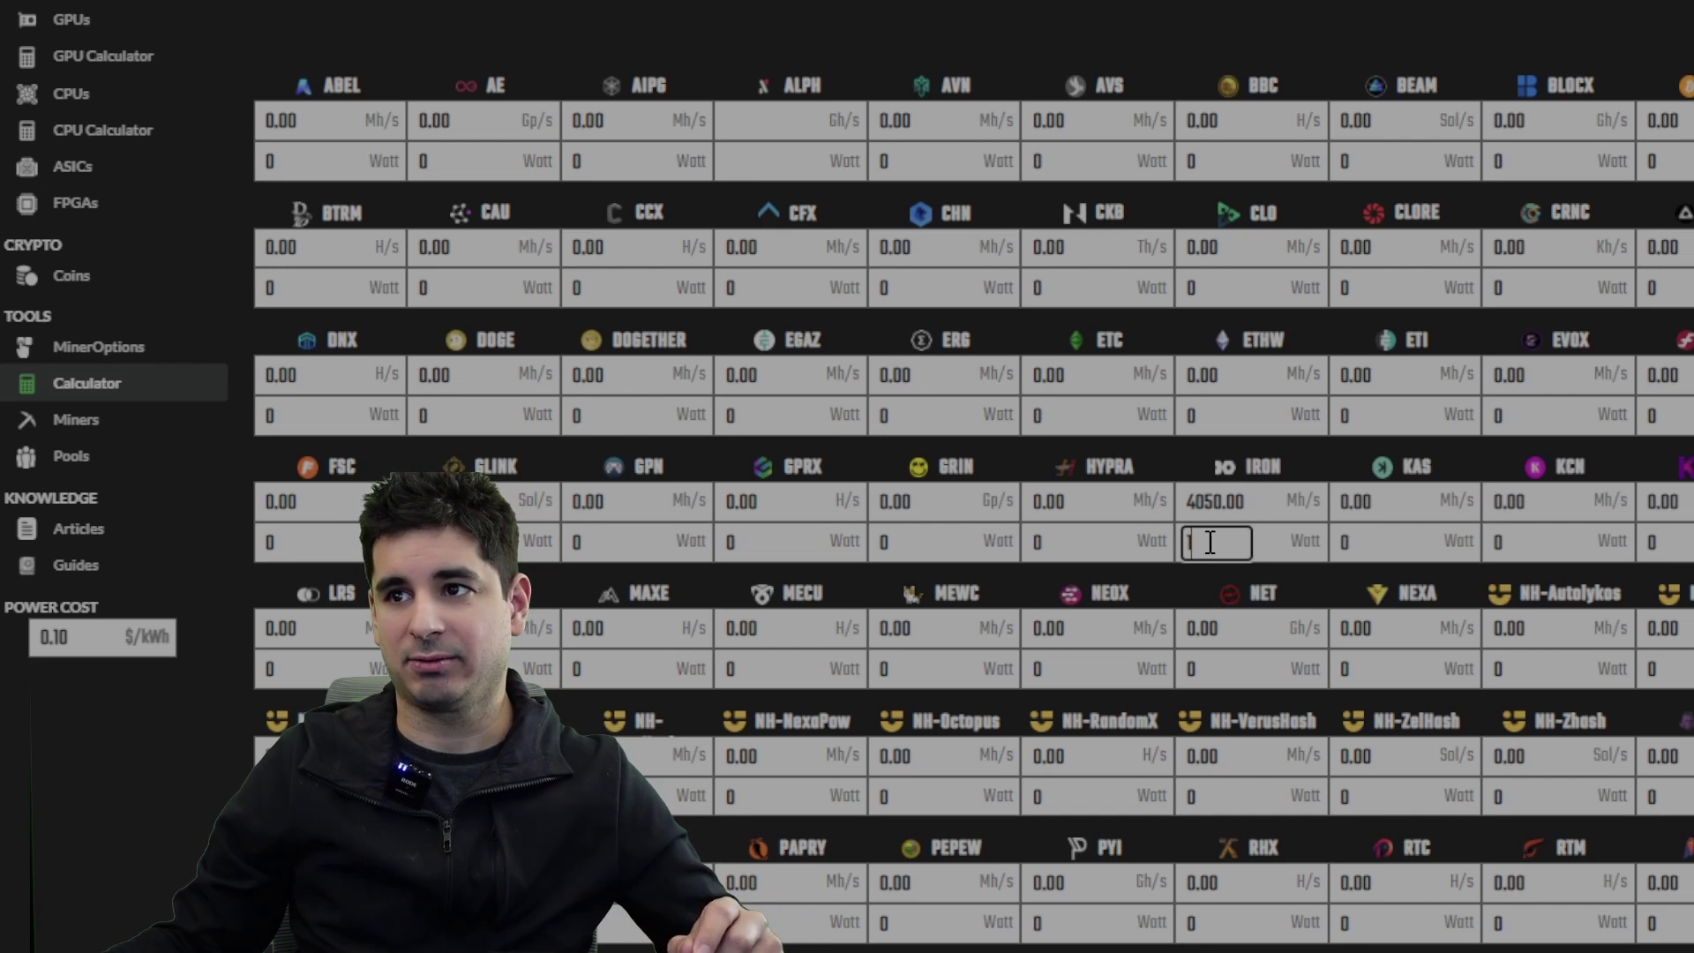
scroll(1239, 520, "down", 8)
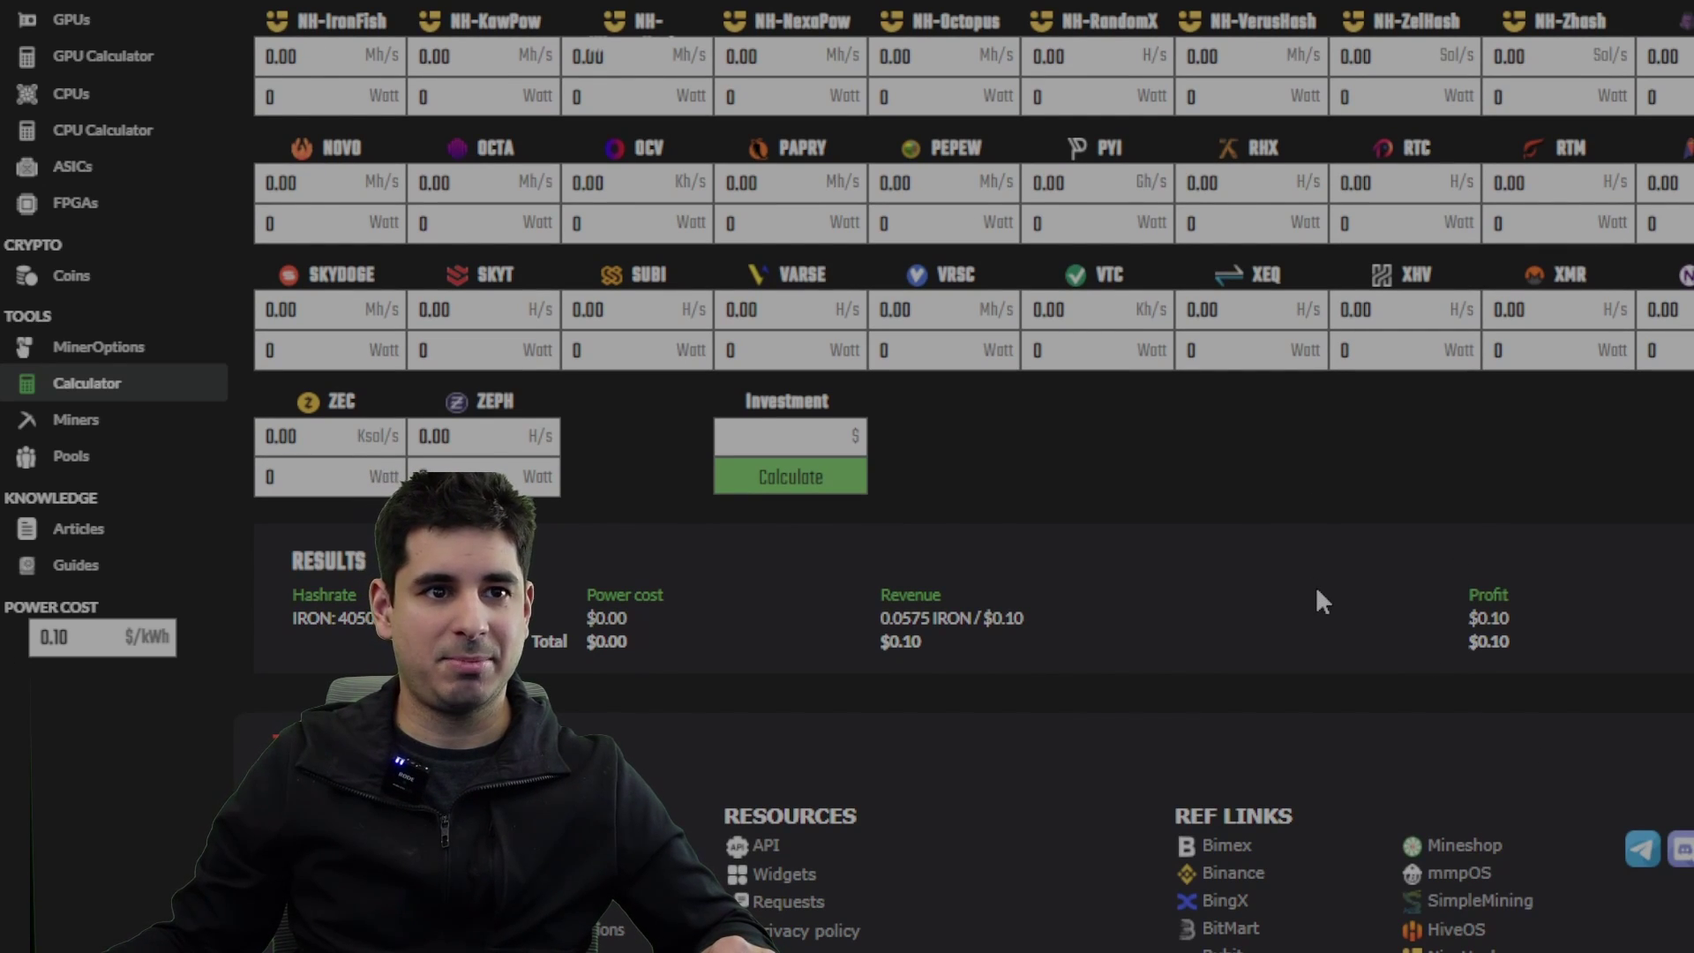
scroll(1306, 680, "up", 8)
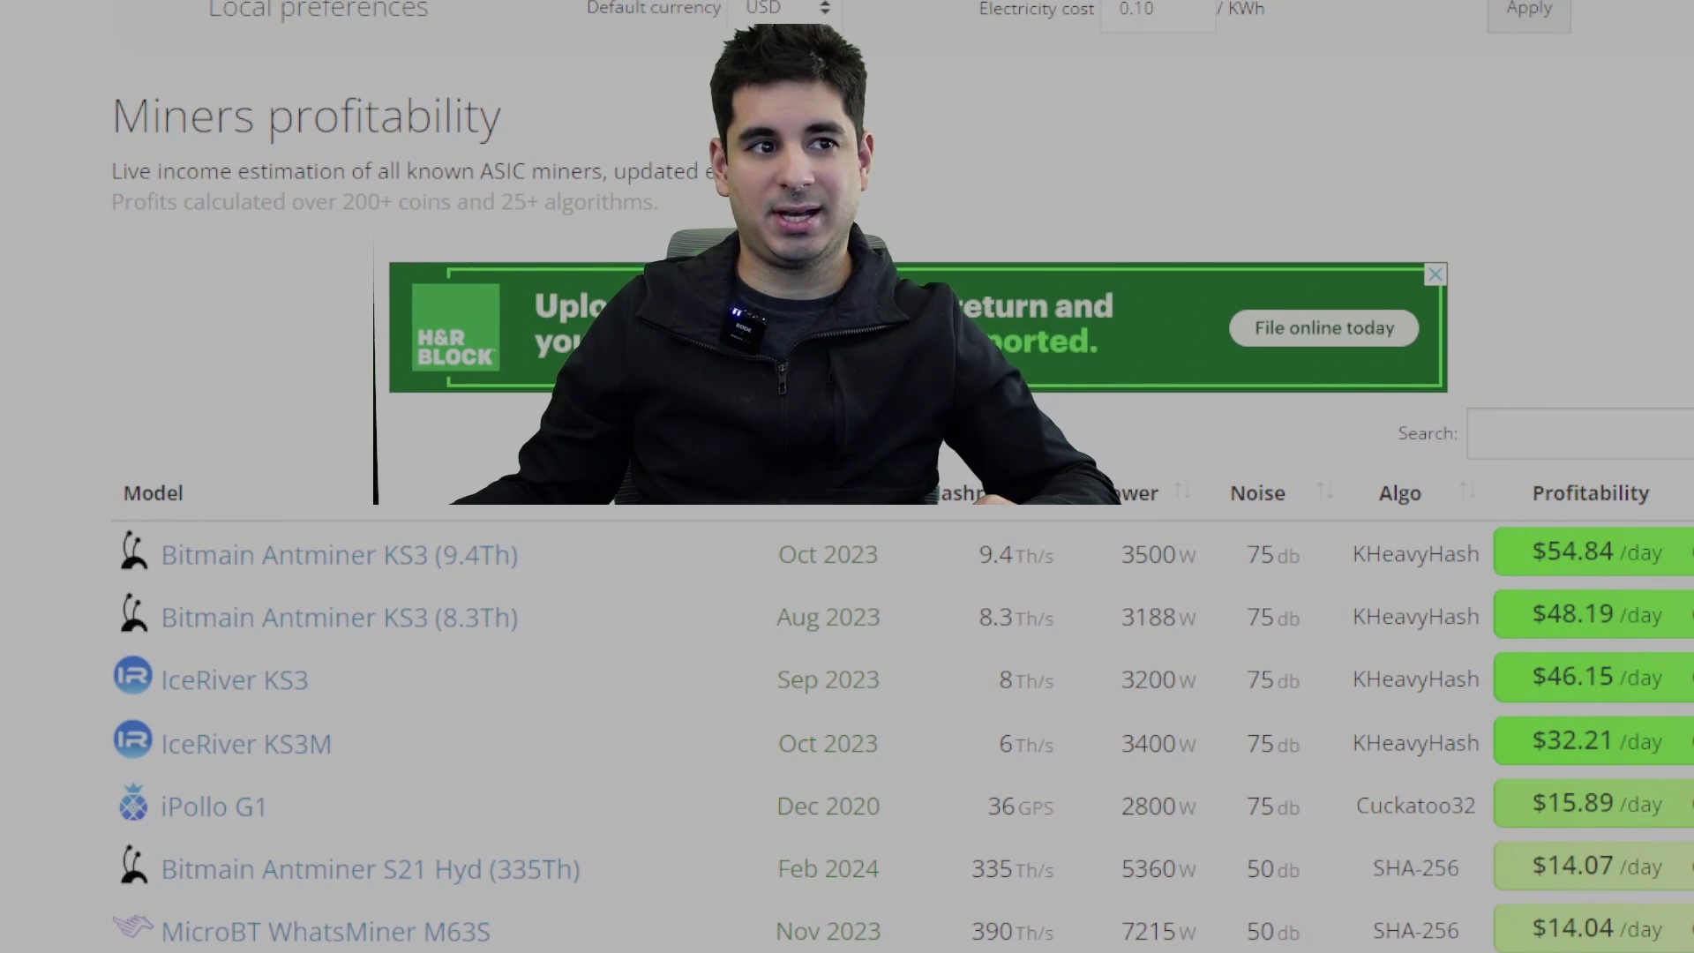
Step: Examine the ASIC miners profitability list, comparing the power draw, algorithm and daily profit of the lower-earning models
scroll(652, 764, "down", 13)
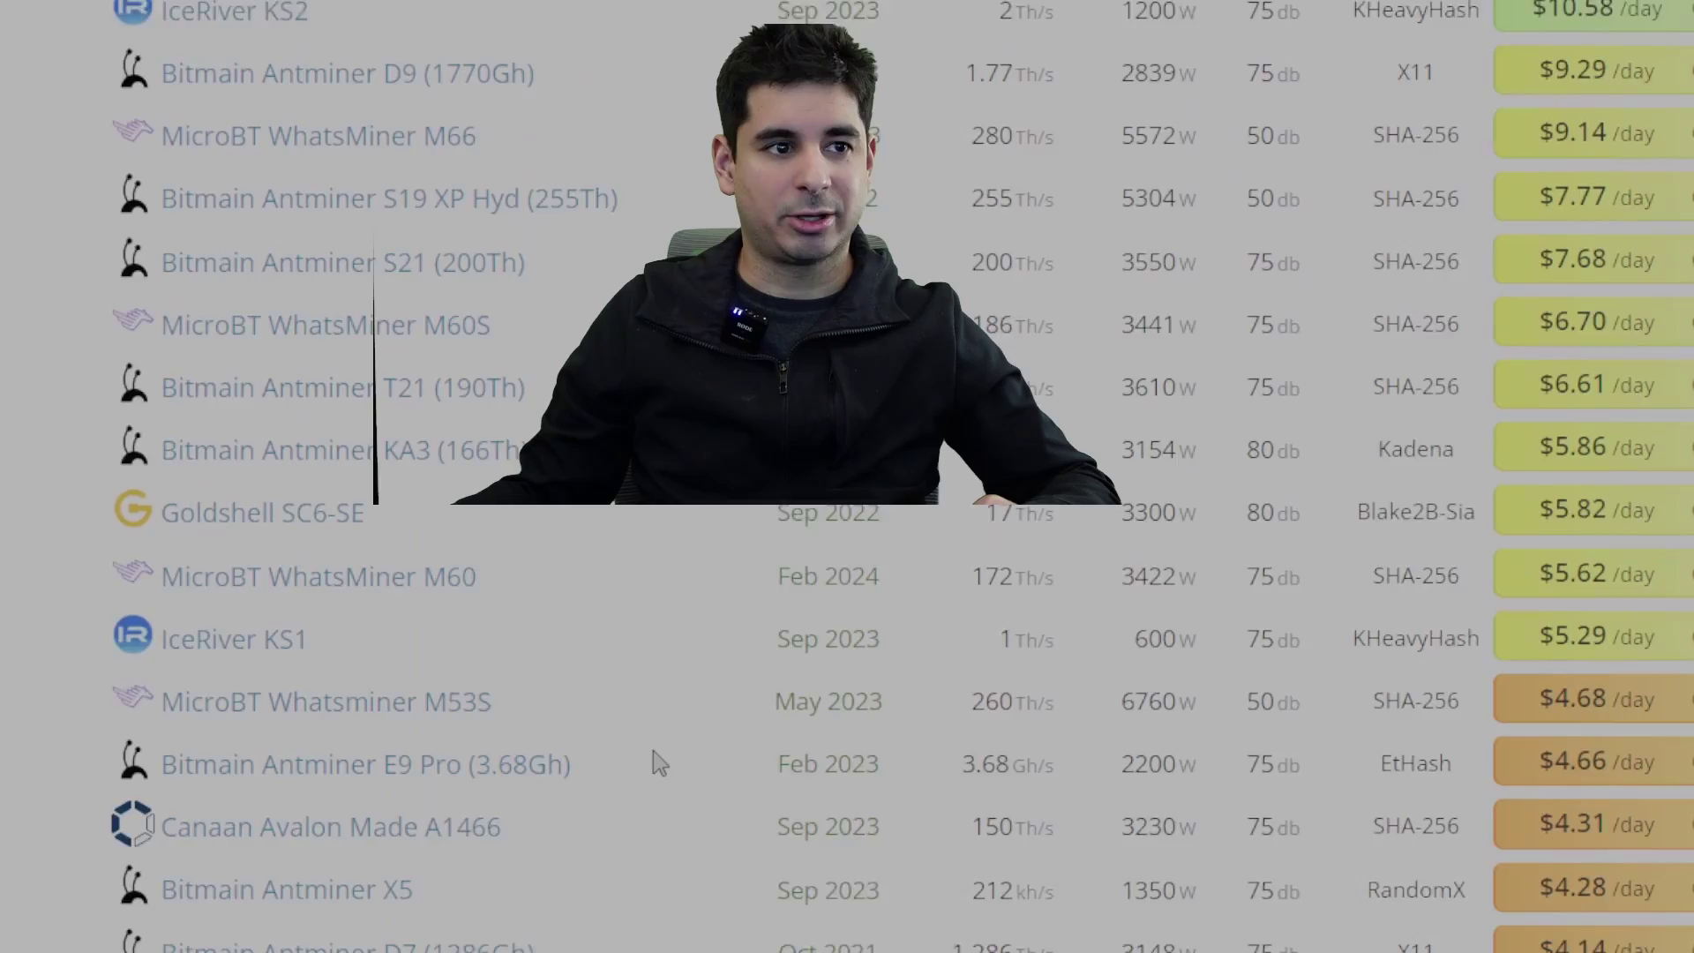
scroll(660, 763, "down", 10)
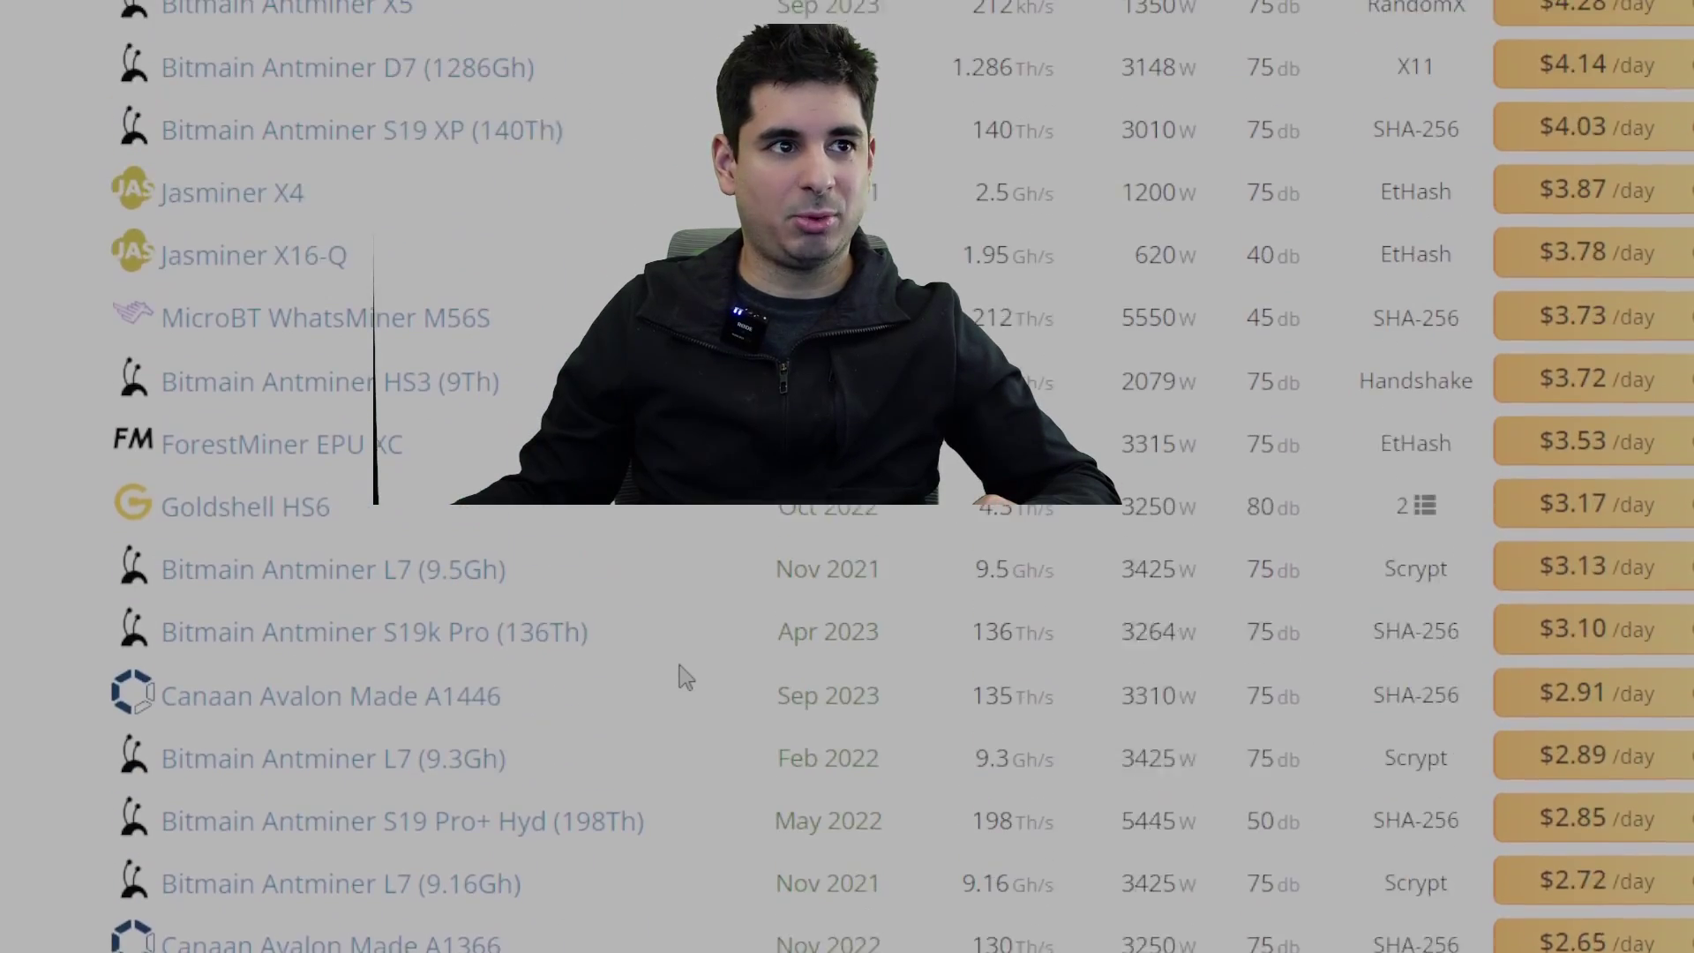
scroll(686, 677, "down", 13)
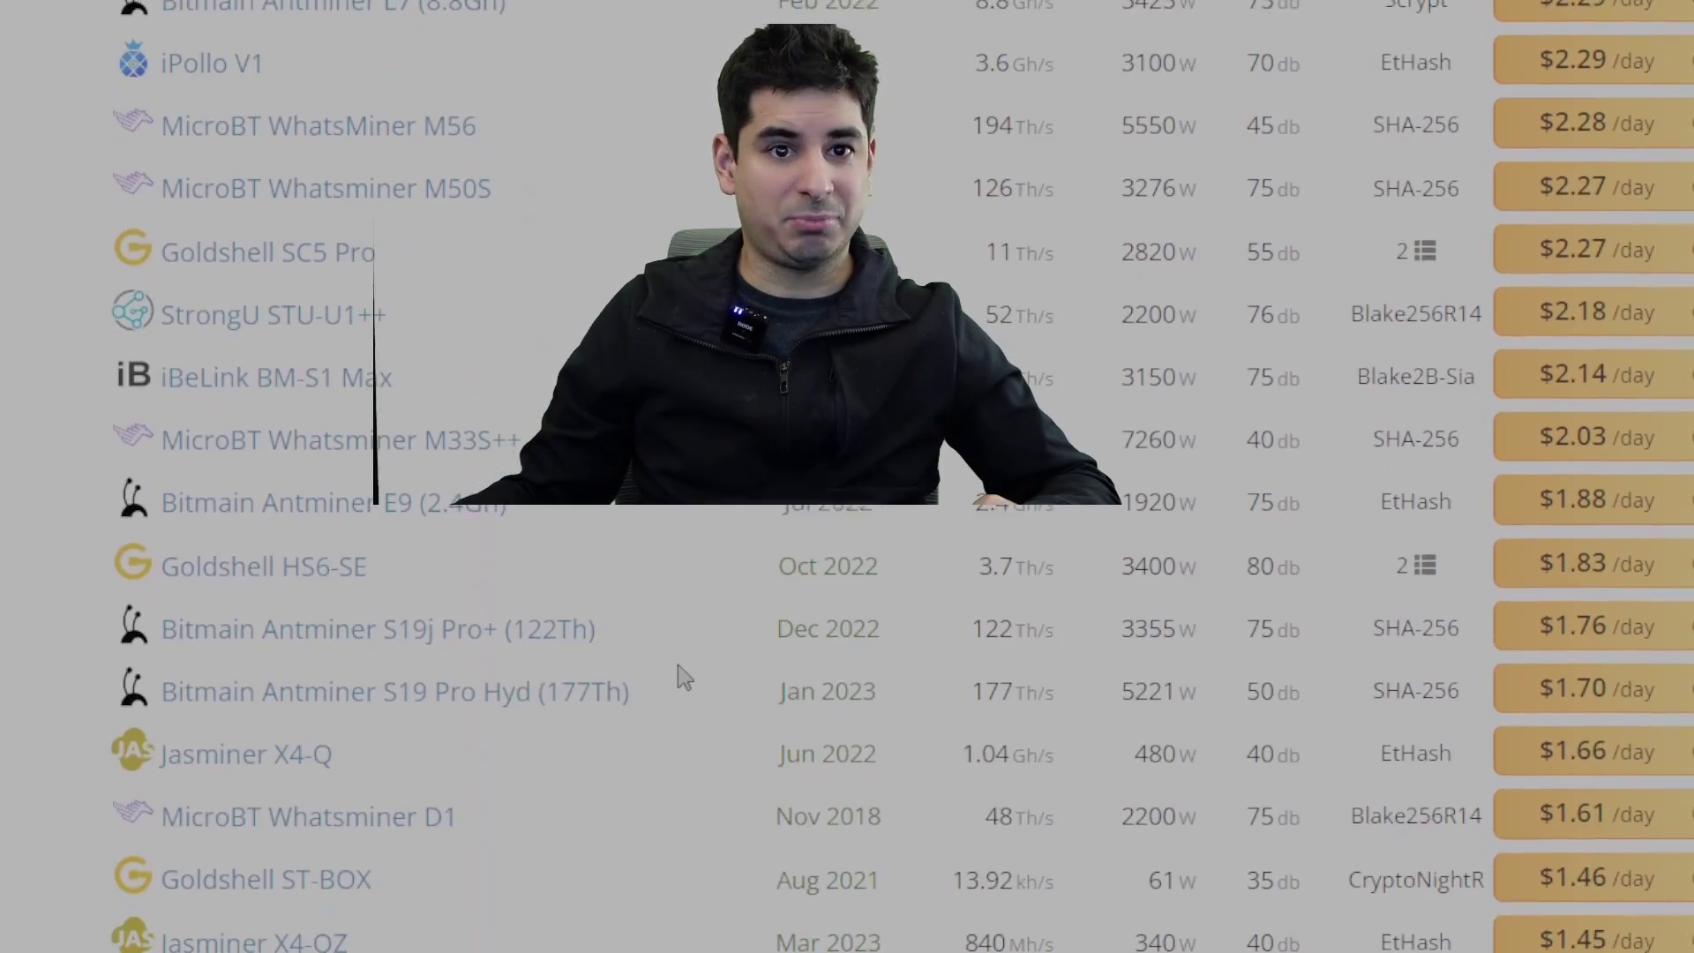
scroll(685, 677, "down", 5)
scroll(685, 677, "up", 3)
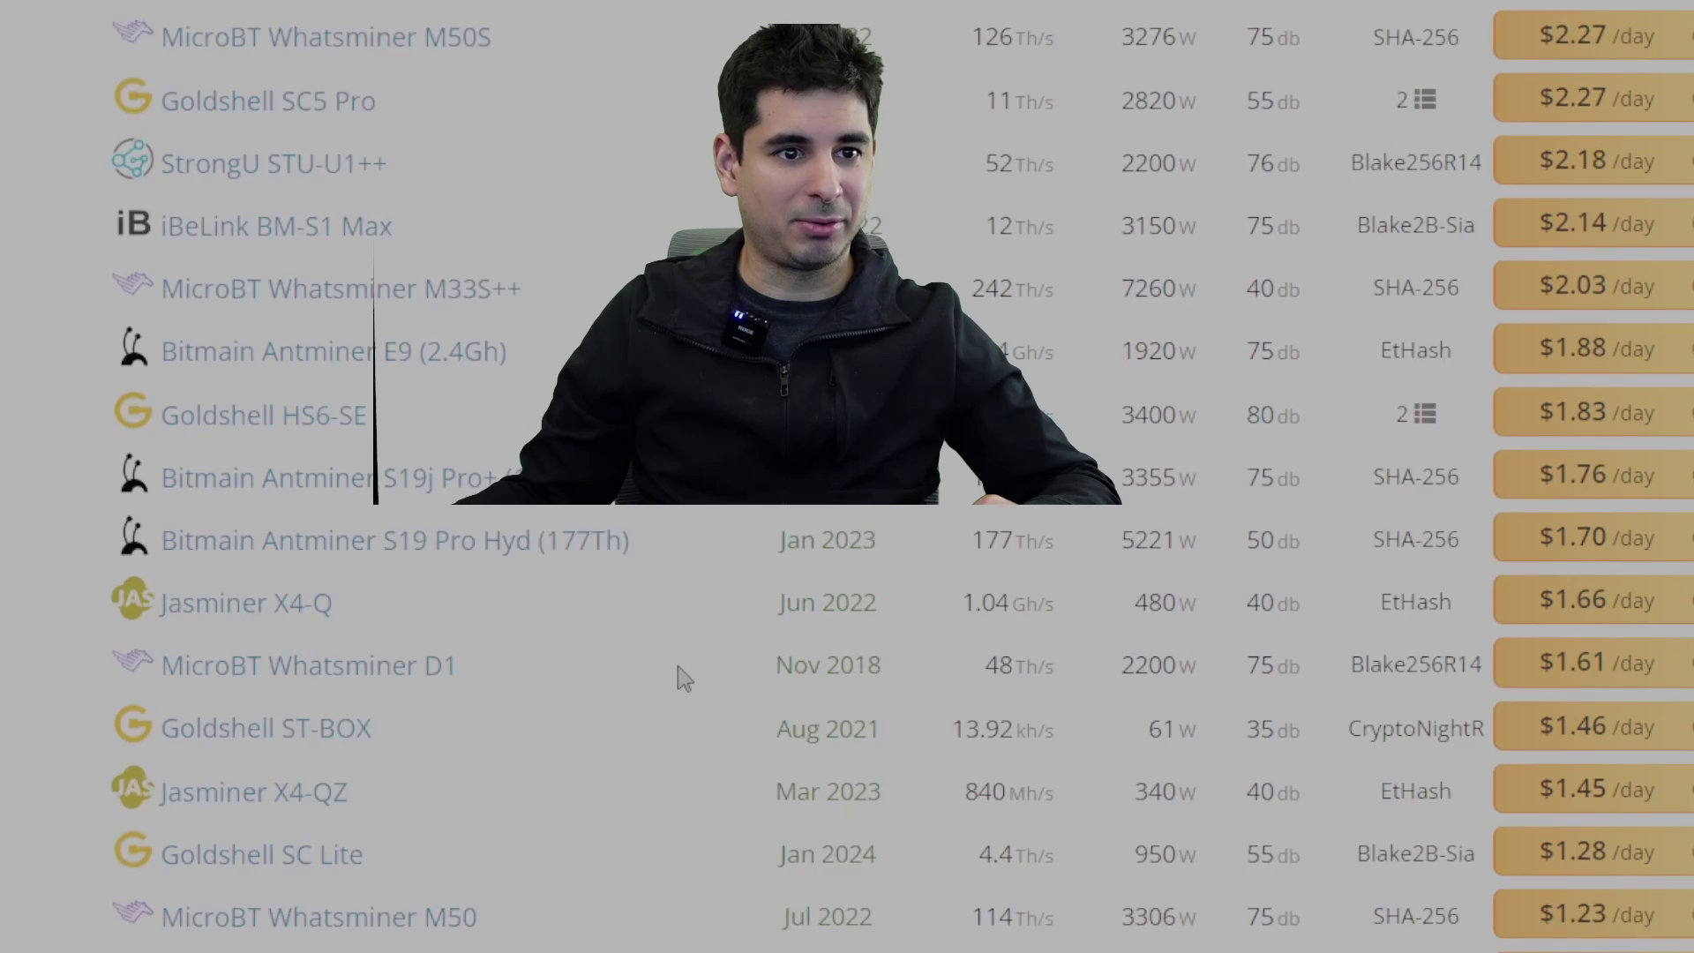
scroll(684, 677, "up", 2)
scroll(684, 677, "down", 6)
scroll(685, 678, "up", 6)
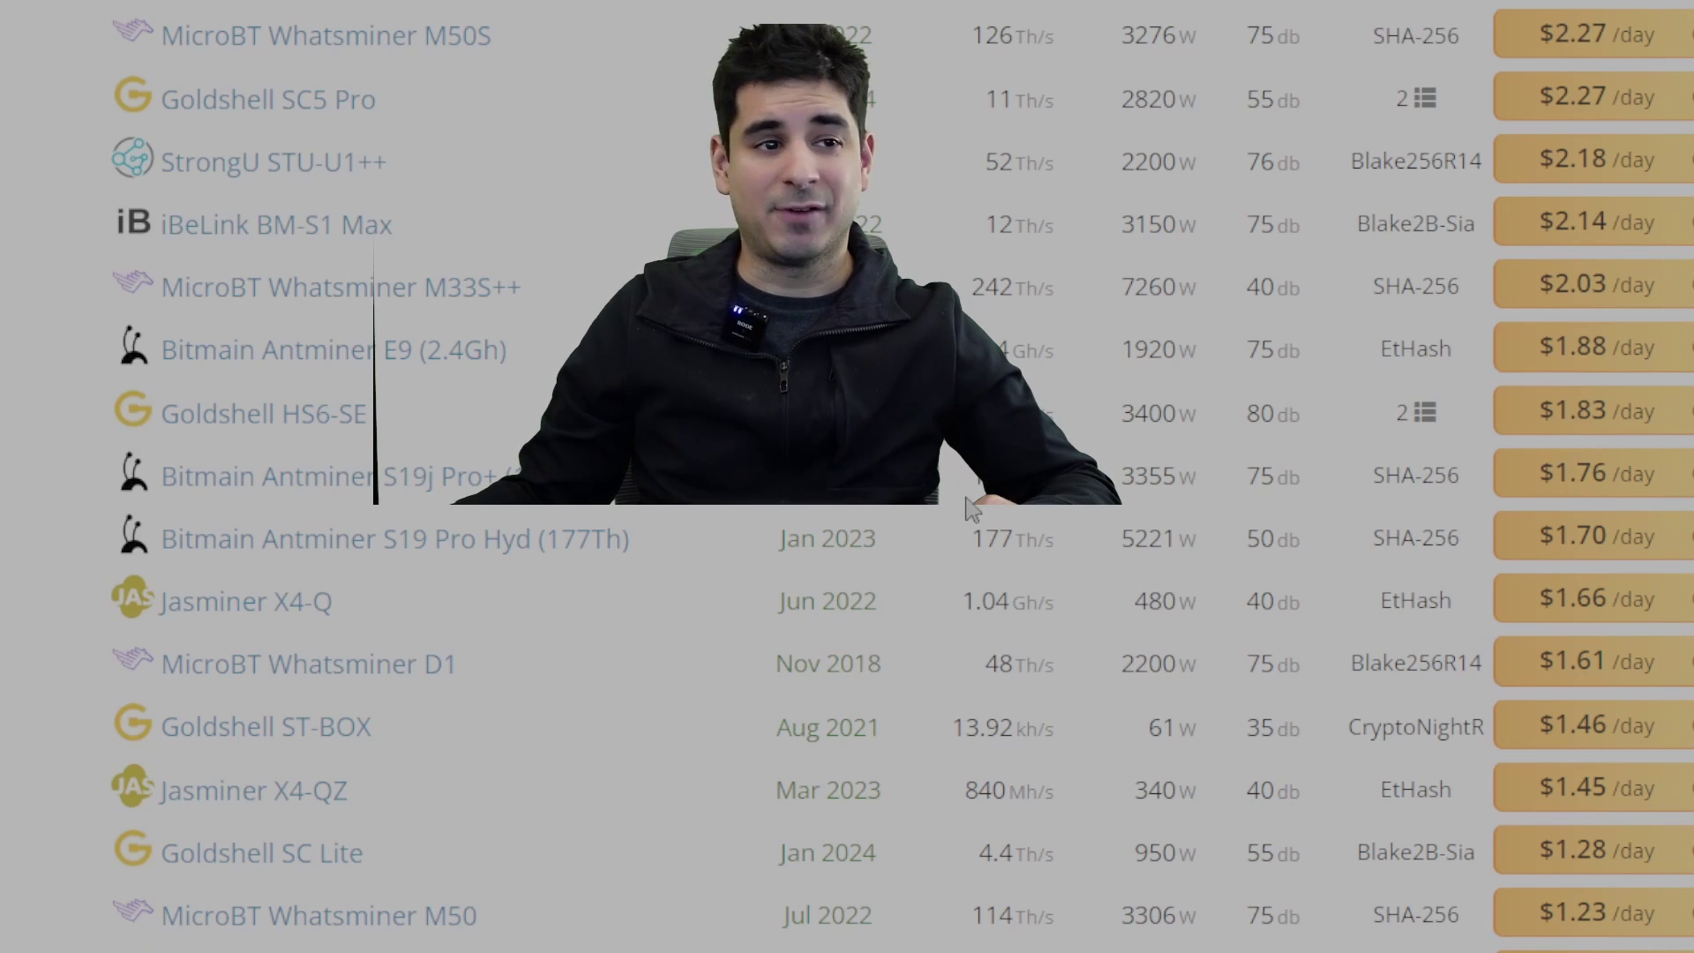
scroll(971, 505, "down", 2)
scroll(973, 507, "up", 2)
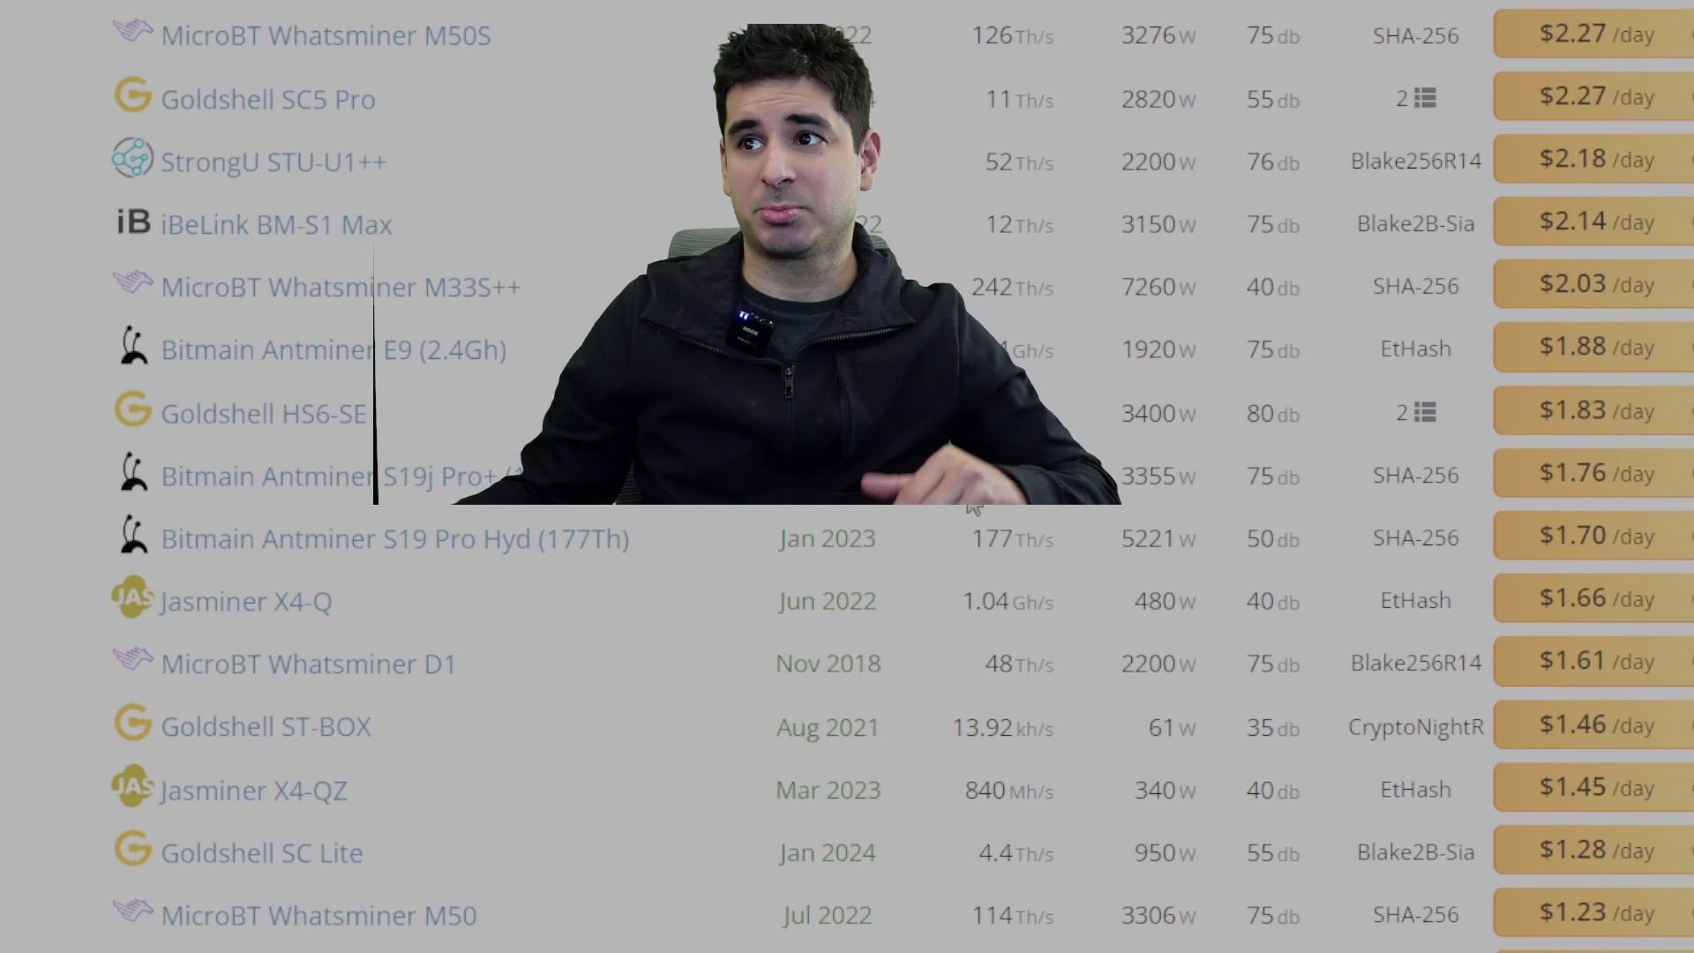